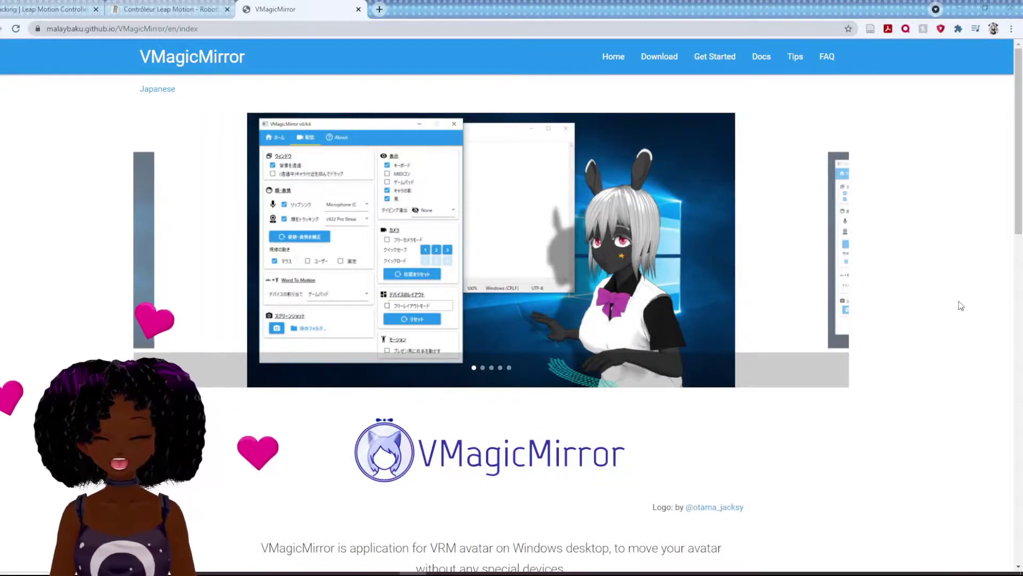
- Browse the chibirina shop's sweaters, hair styles, room backgrounds and 3D models, then return to the top
scroll(847, 293, "down", 7)
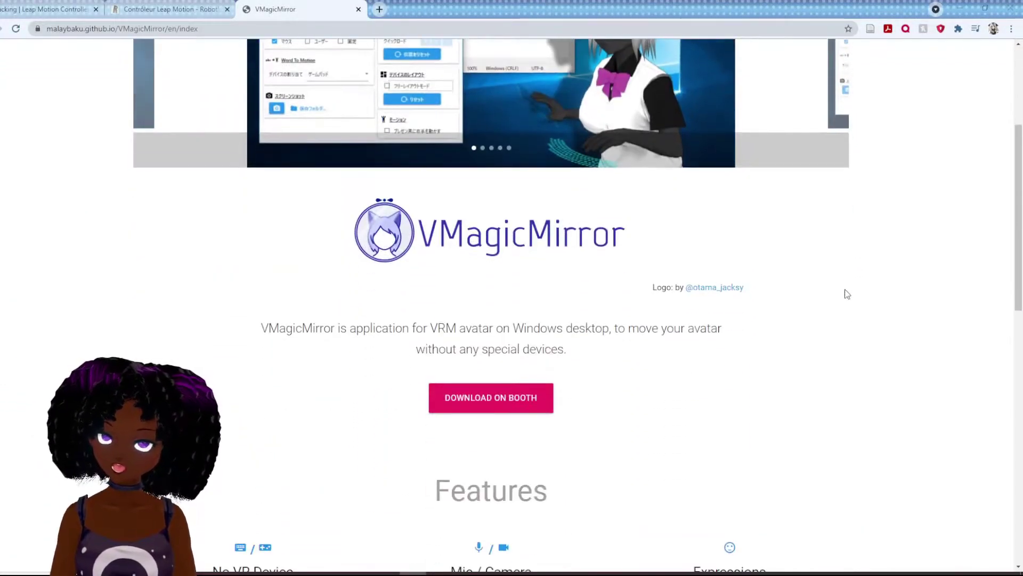
scroll(847, 293, "up", 6)
scroll(847, 292, "up", 1)
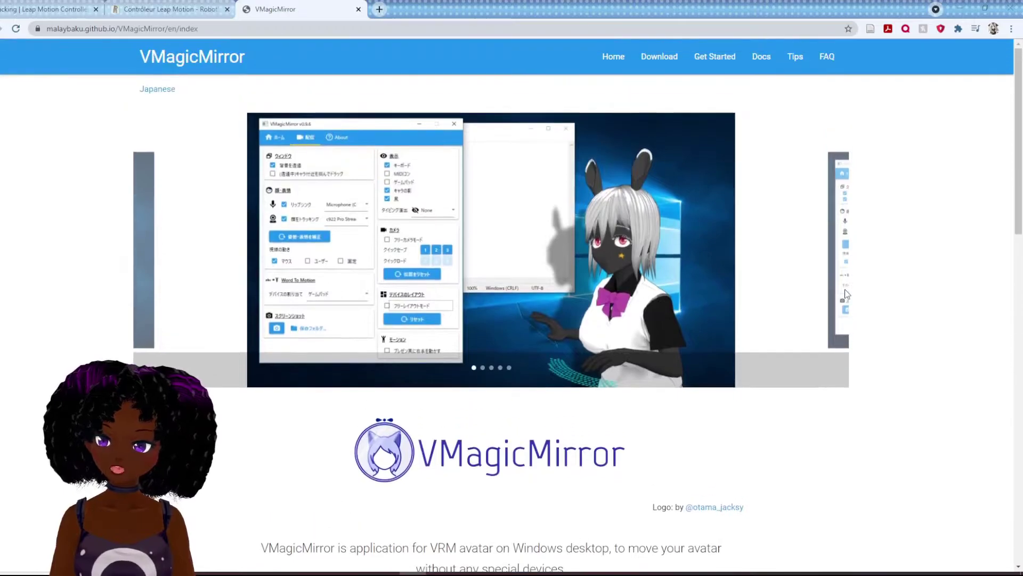
scroll(846, 293, "down", 7)
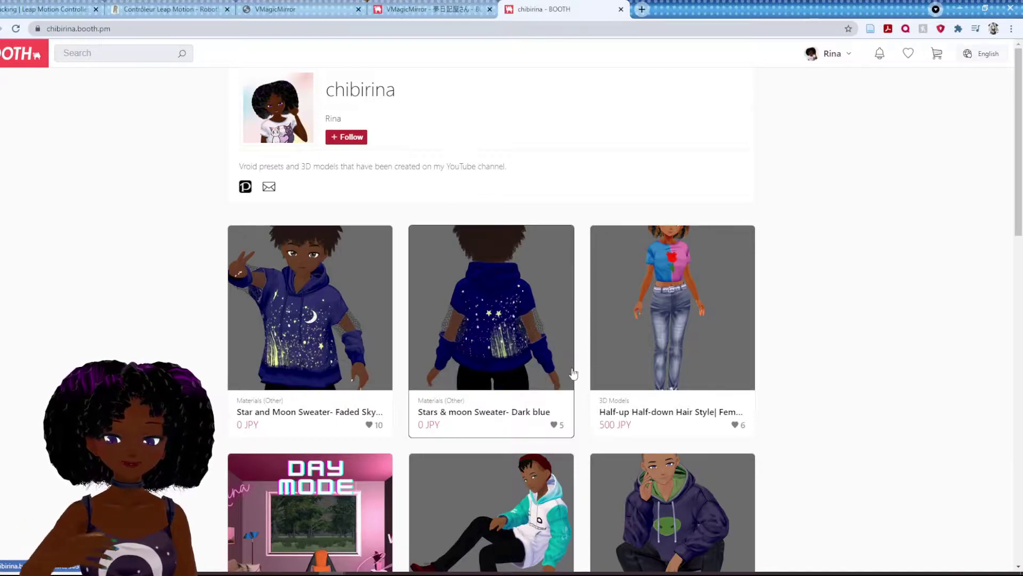
scroll(743, 364, "down", 3)
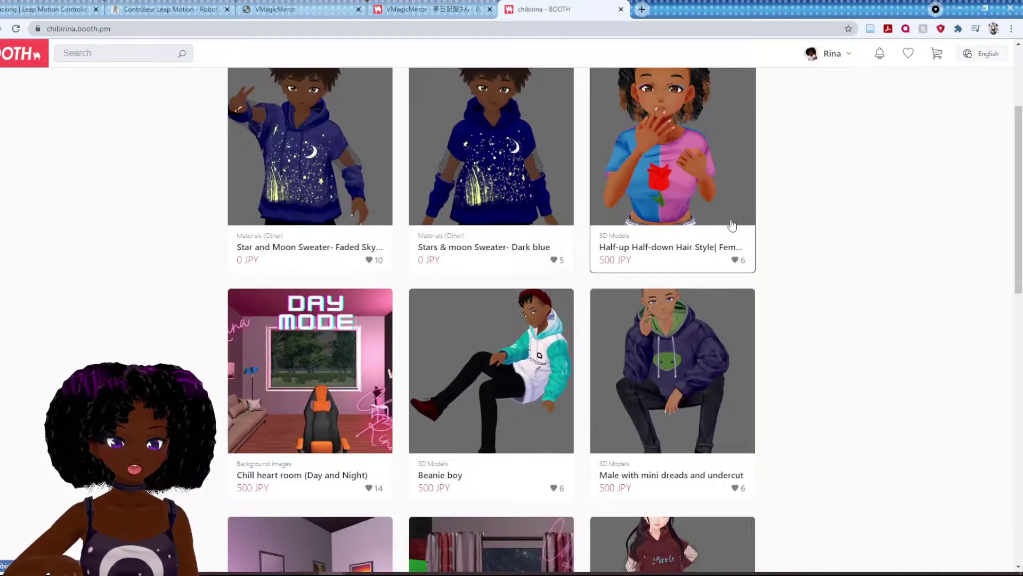
scroll(746, 228, "down", 3)
scroll(826, 247, "down", 1)
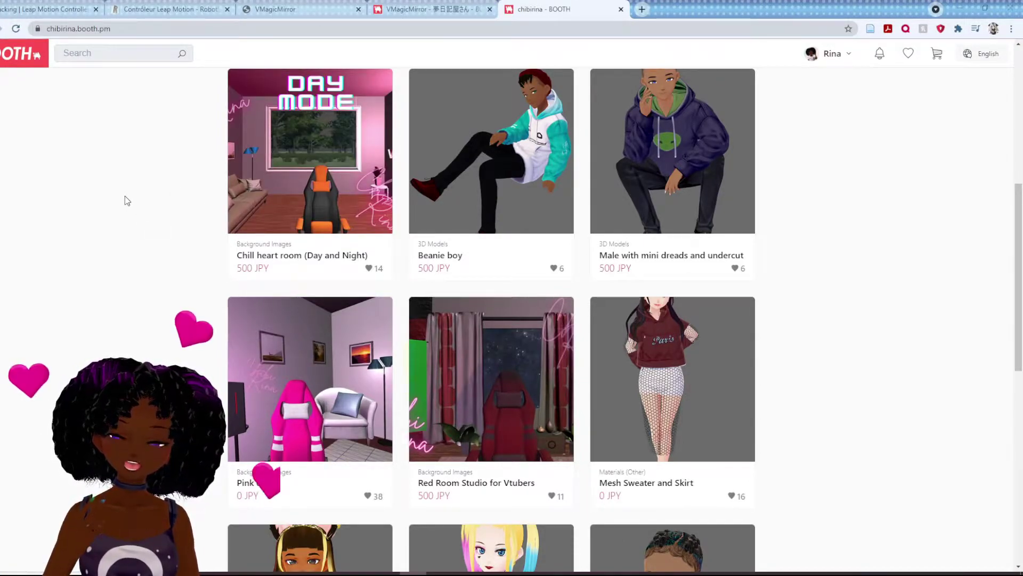
scroll(159, 196, "down", 3)
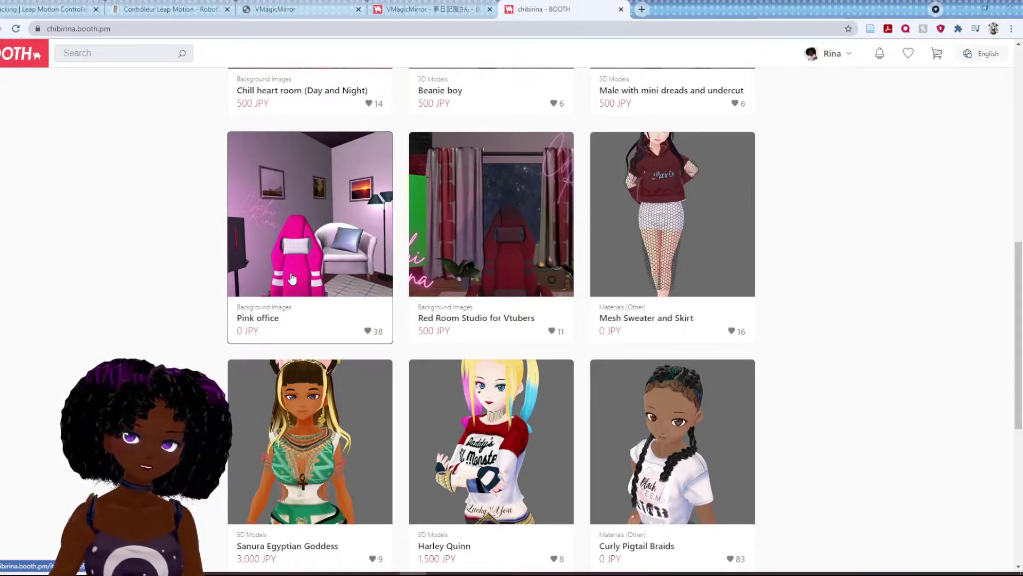
scroll(206, 293, "down", 2)
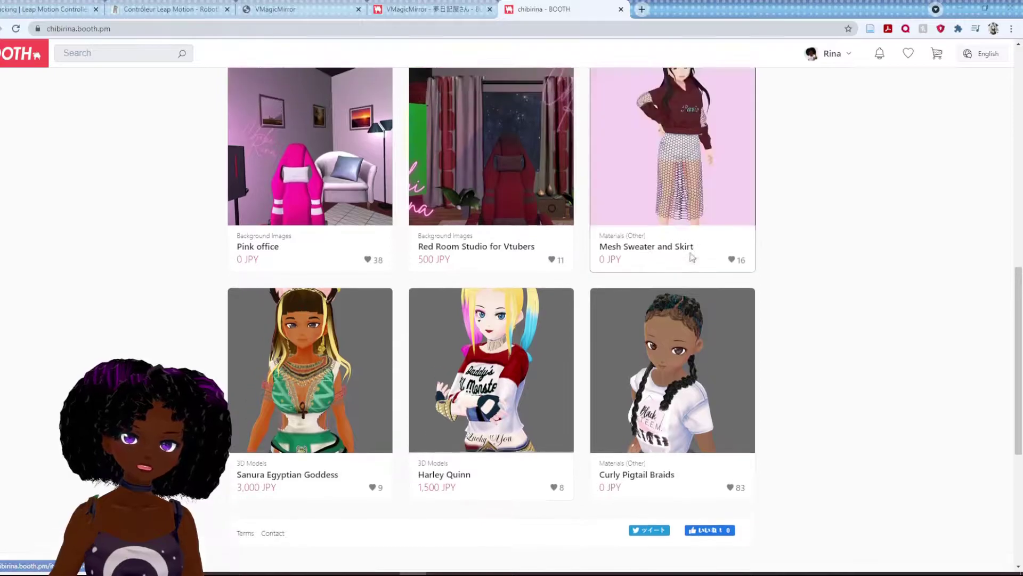
scroll(706, 273, "up", 3)
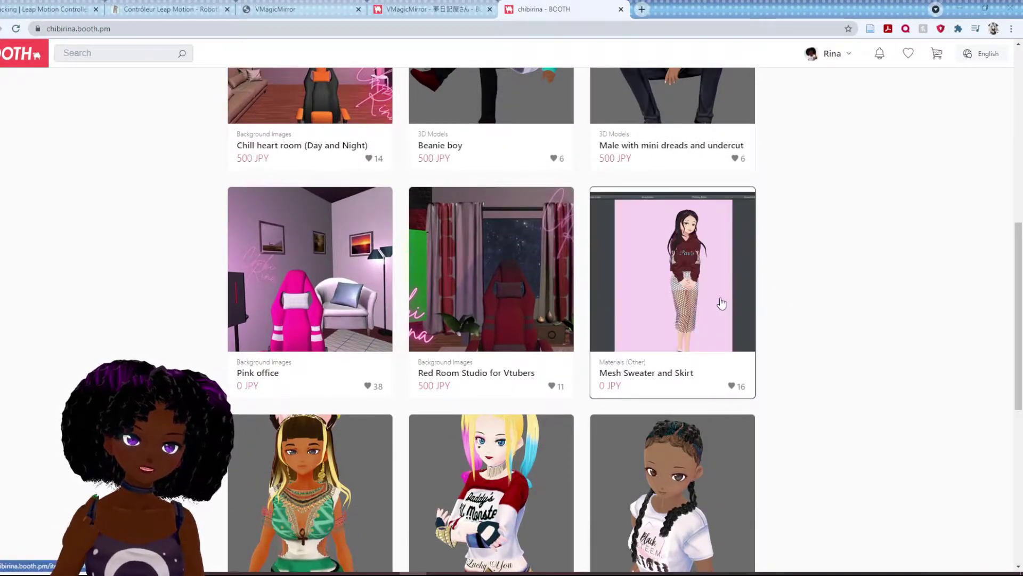
scroll(808, 467, "up", 2)
scroll(808, 468, "down", 4)
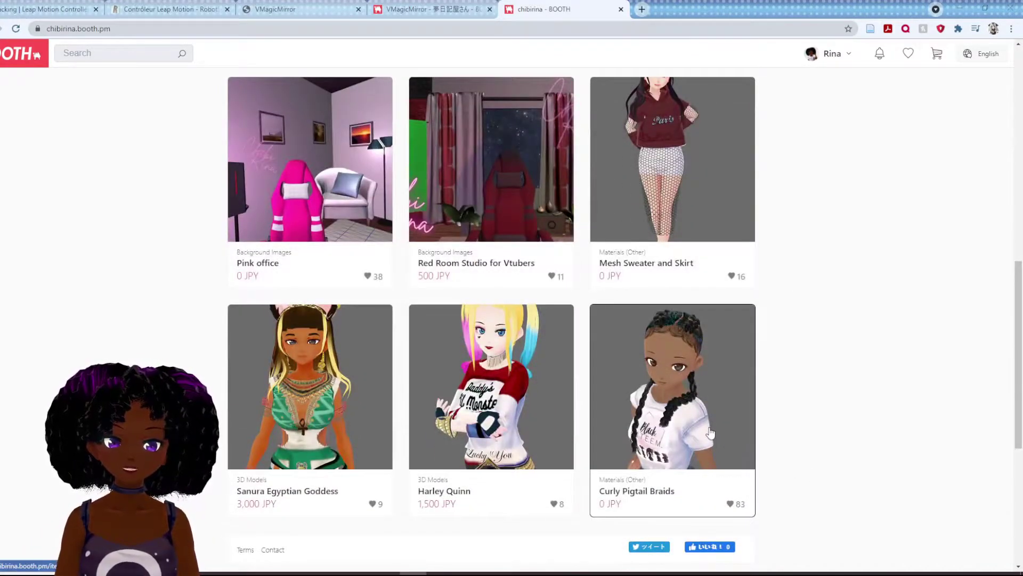
scroll(270, 272, "up", 5)
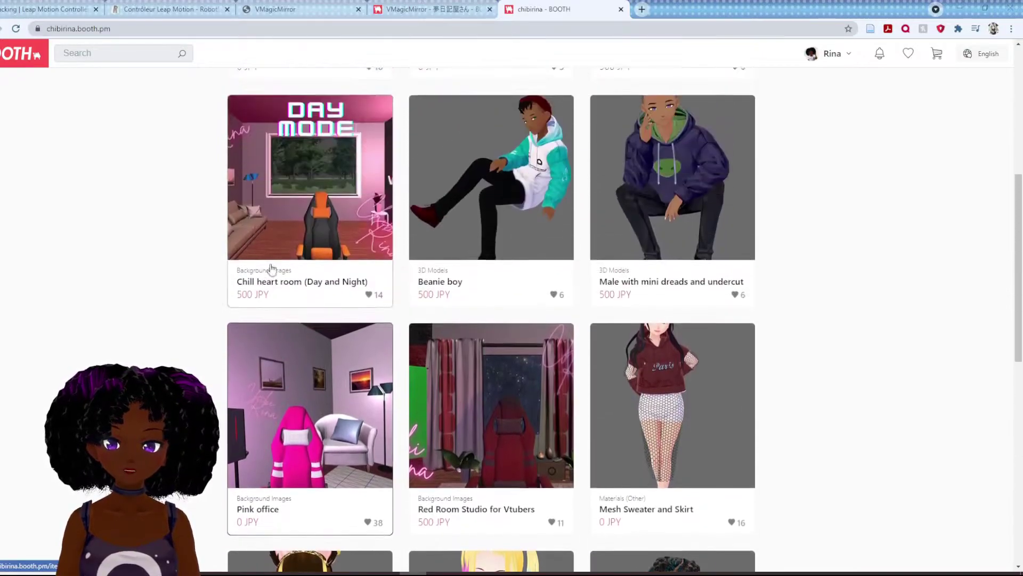
scroll(194, 292, "up", 6)
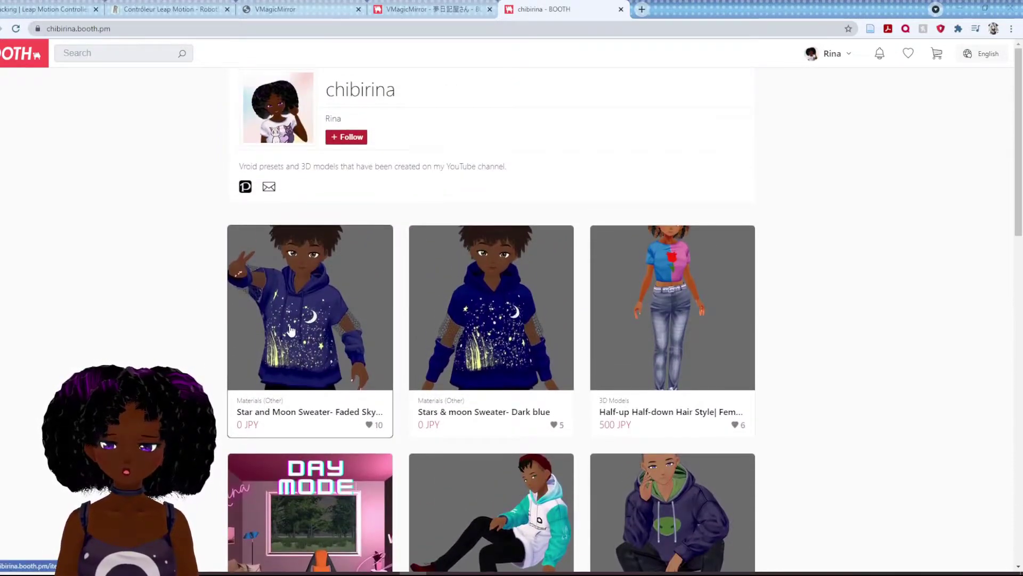
scroll(319, 336, "down", 5)
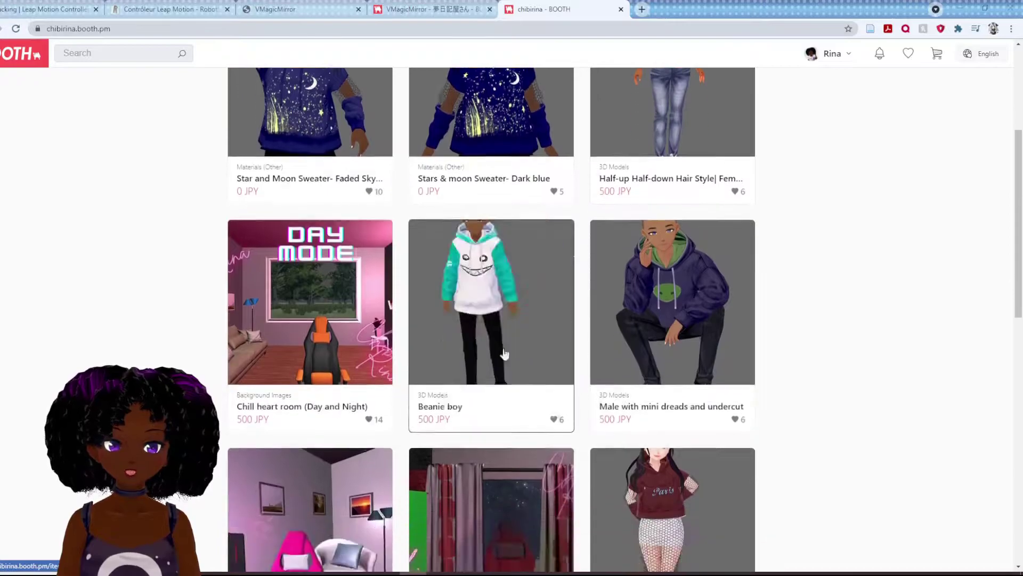
scroll(516, 355, "down", 2)
scroll(469, 213, "up", 7)
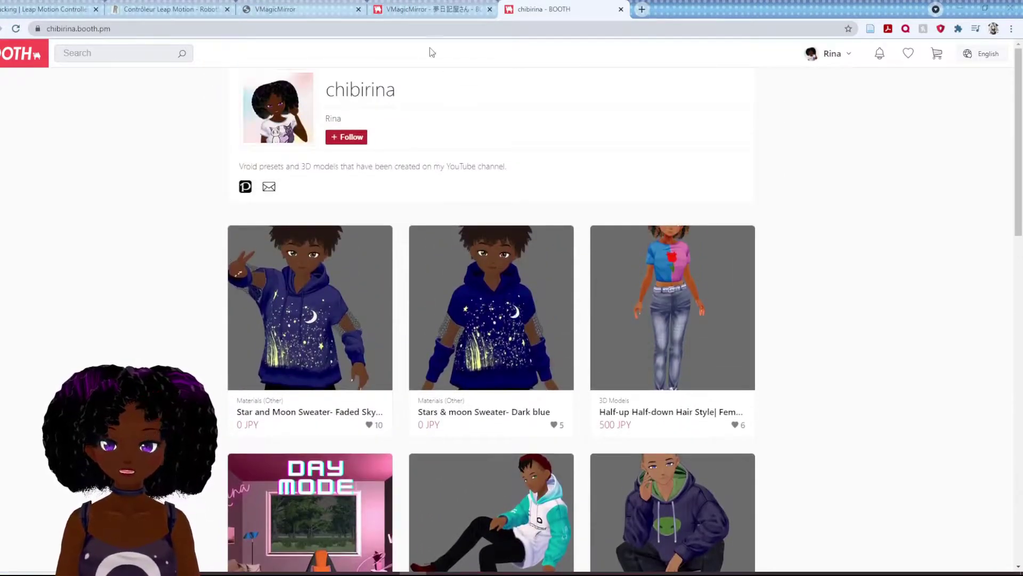
- Show the VMagicMirror BOOTH page with the VMM_v1.7.0b folder window raised beside it
left_click(427, 9)
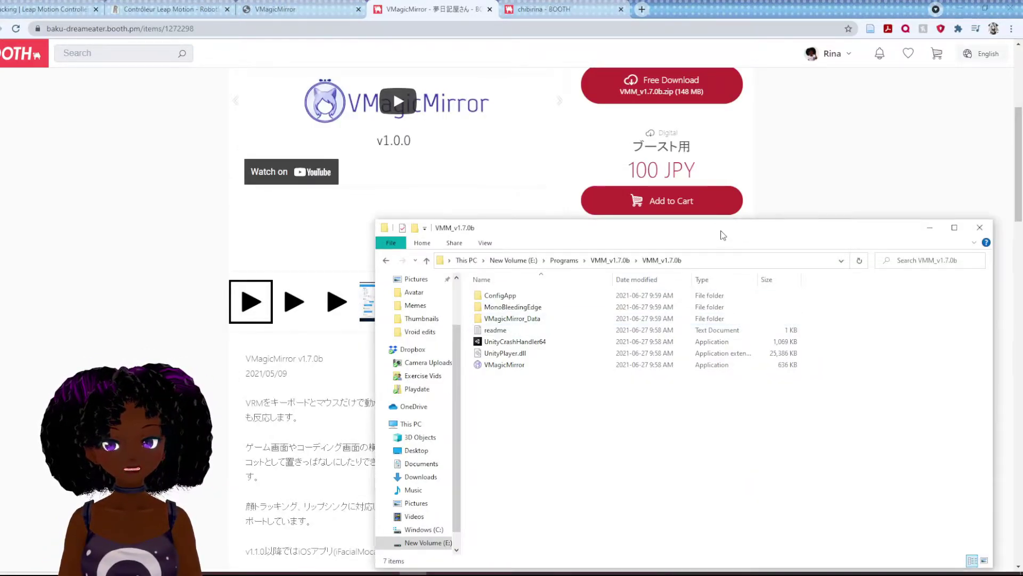
left_click_drag(722, 232, 695, 165)
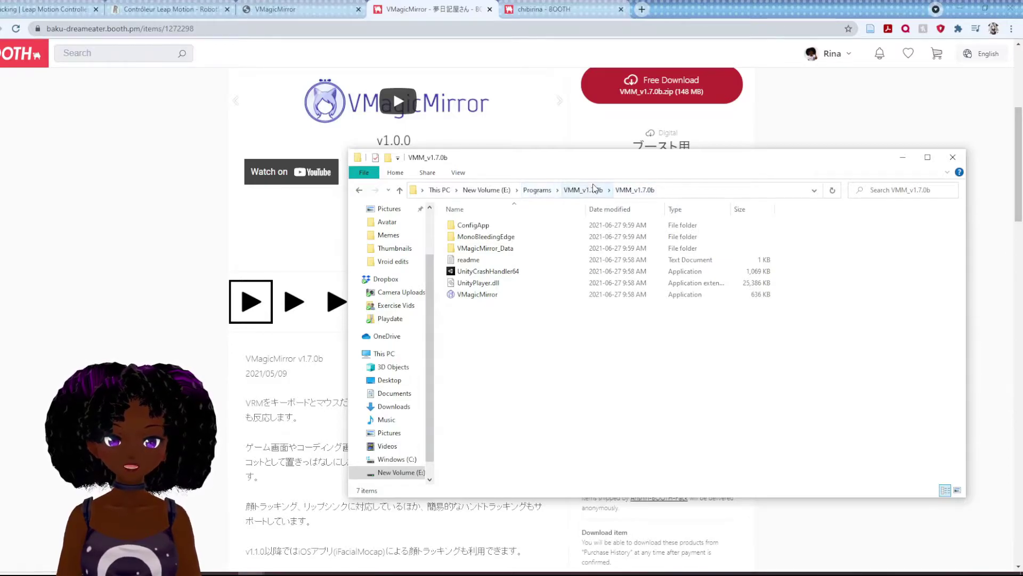
- Launch VMagicMirror.exe and allow it past the SmartScreen warning with Run anyway
double_click(480, 294)
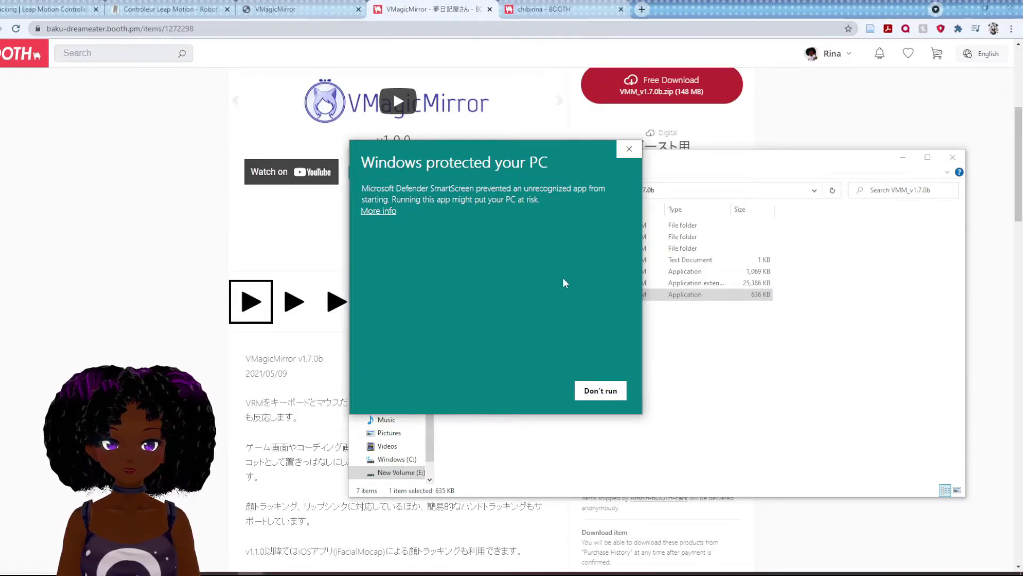
left_click(374, 212)
left_click(535, 394)
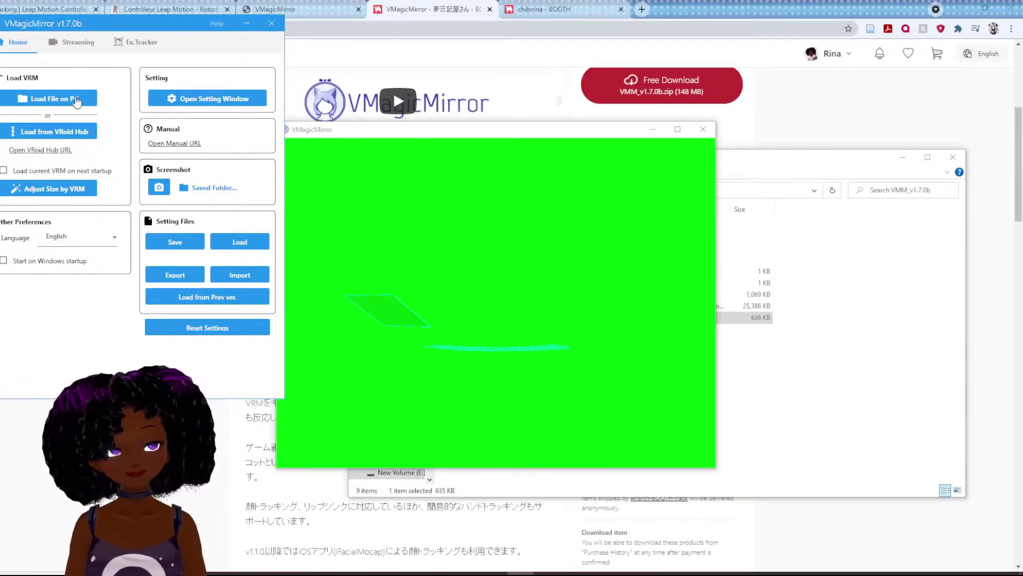
- Load the VRM avatar file from the PC and adjust the view size to fit it
left_click(78, 99)
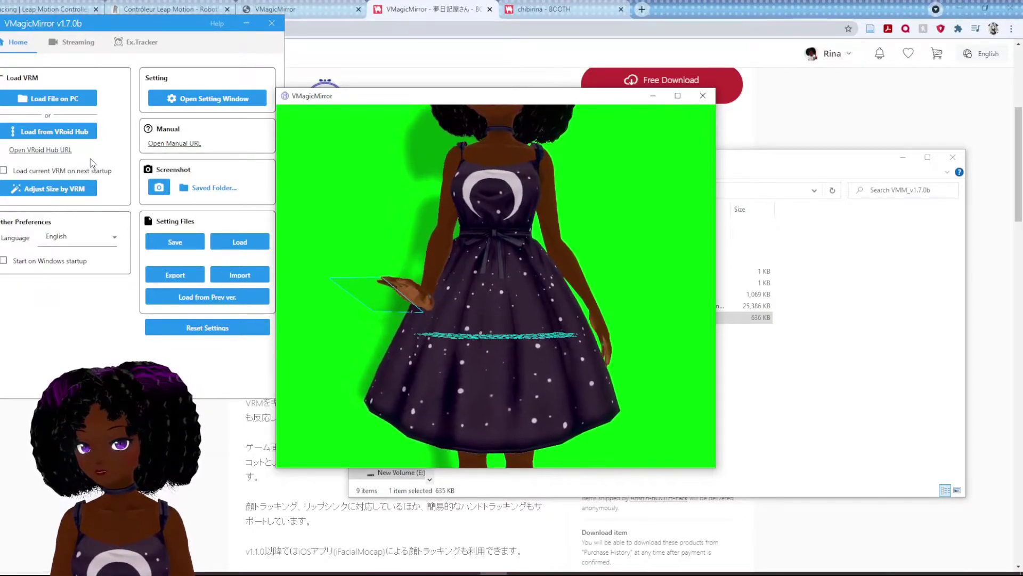
left_click(57, 191)
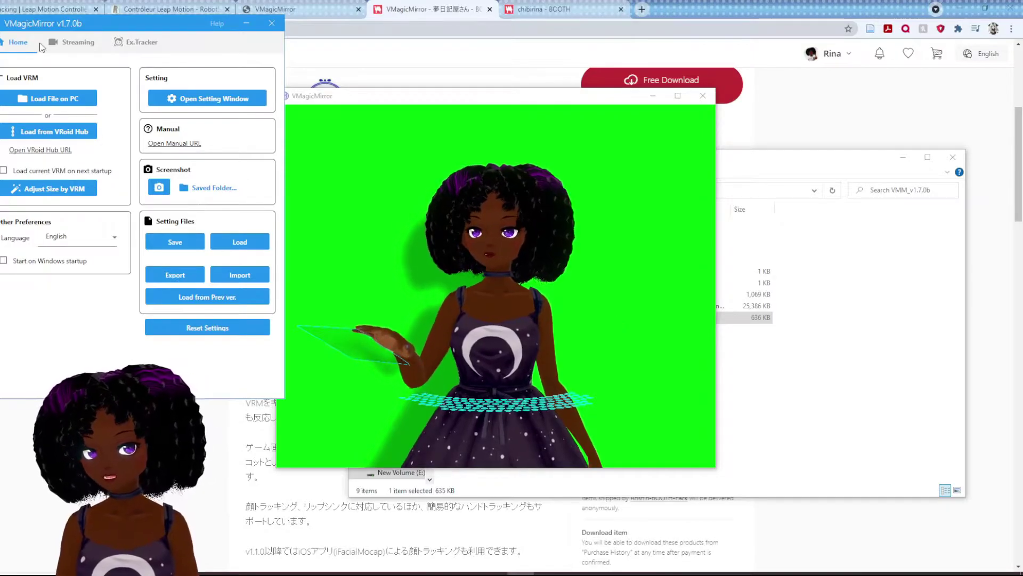
- Look over the Ex.Tracker and Streaming tabs, then go back to the Home tab
left_click(137, 43)
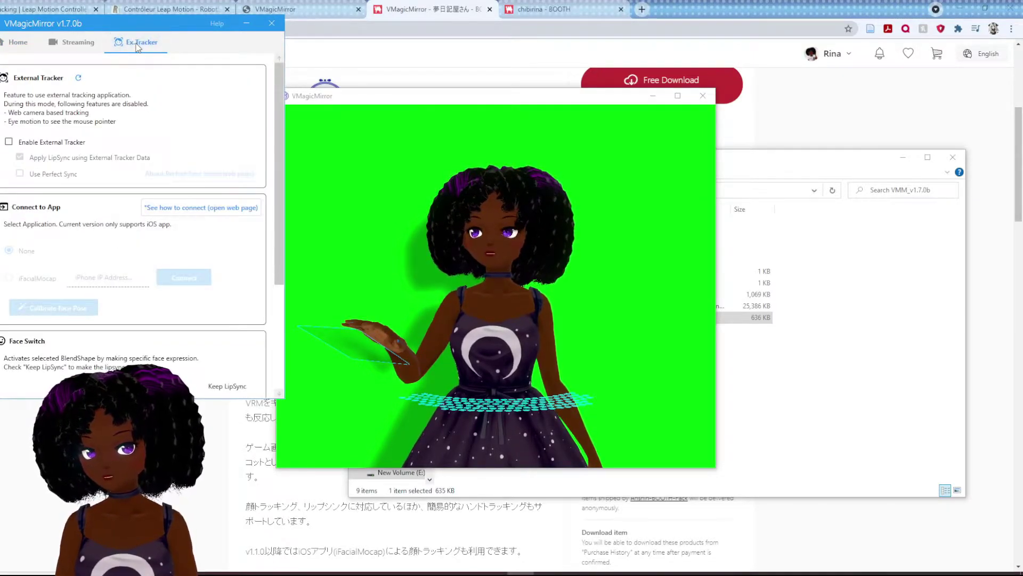
scroll(163, 172, "down", 3)
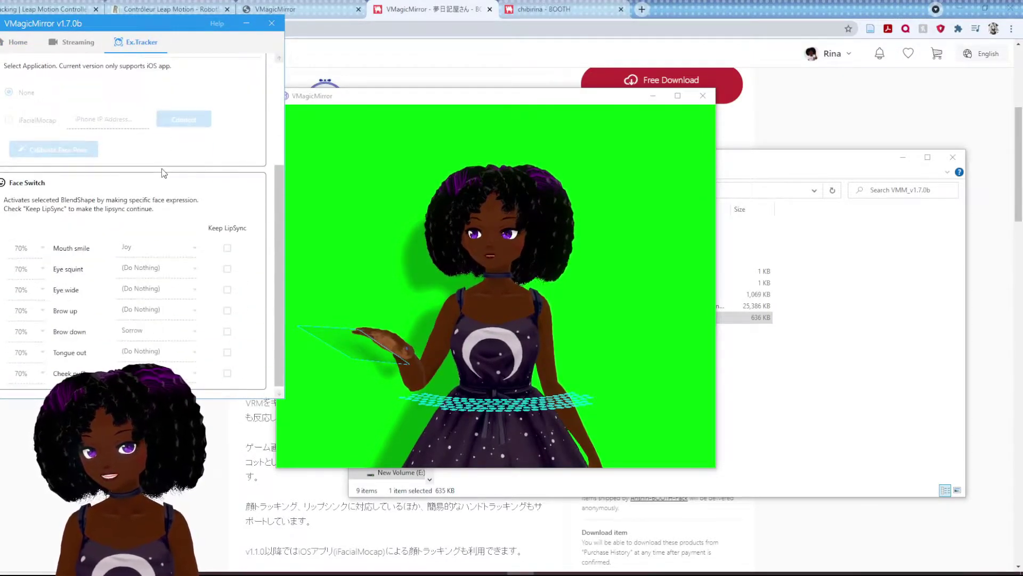
scroll(162, 173, "down", 1)
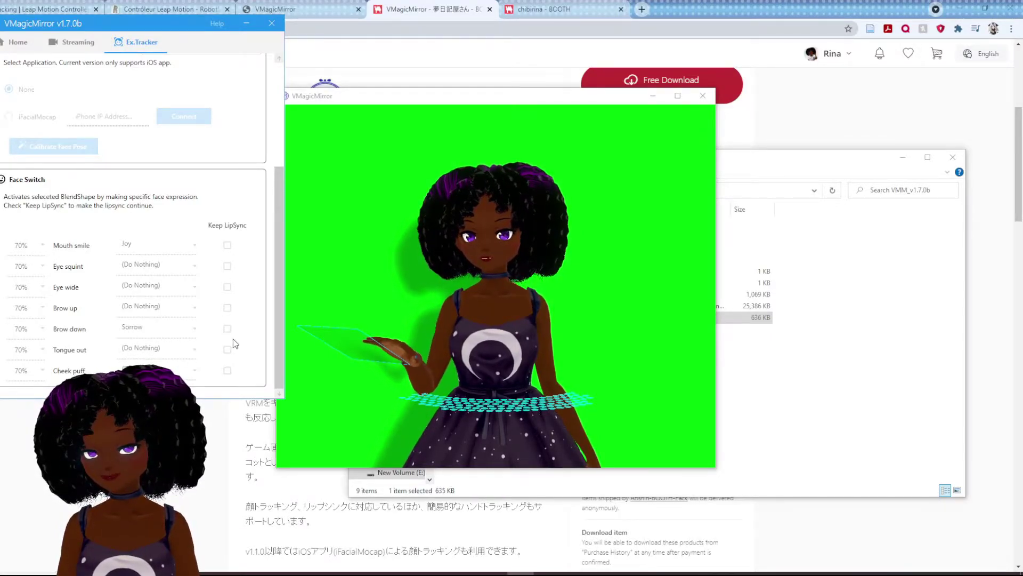
scroll(232, 339, "up", 5)
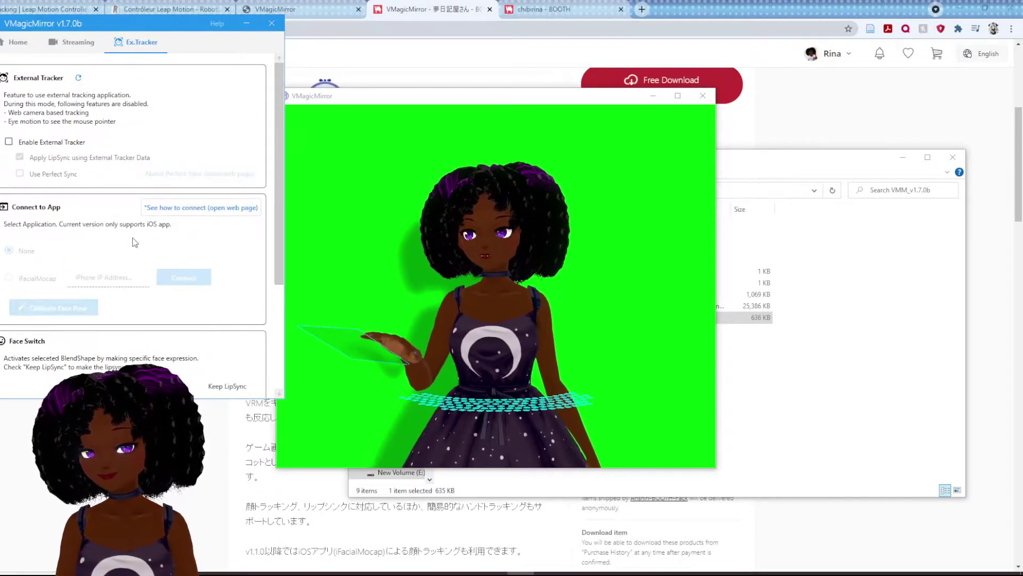
left_click(76, 47)
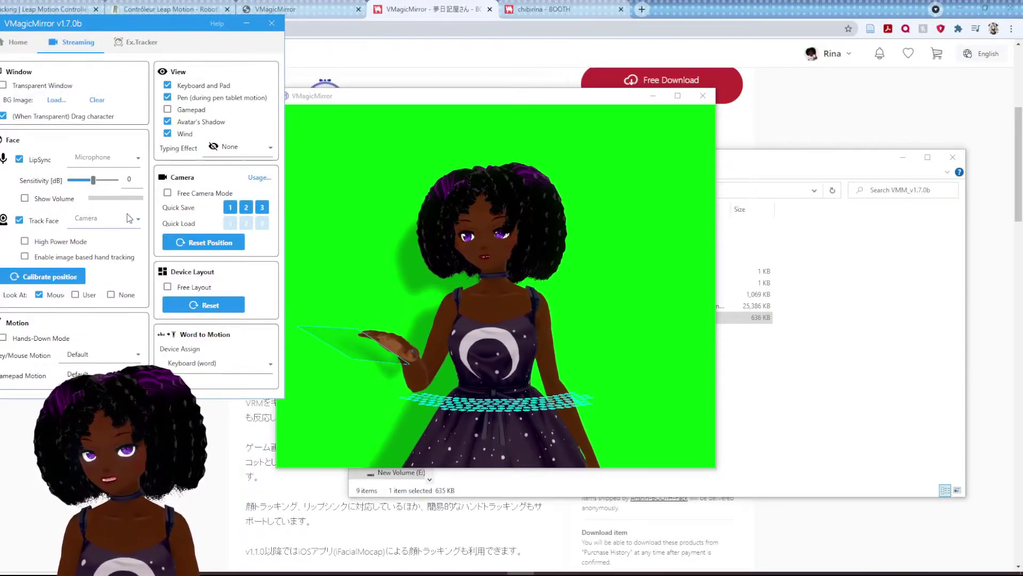
left_click(8, 44)
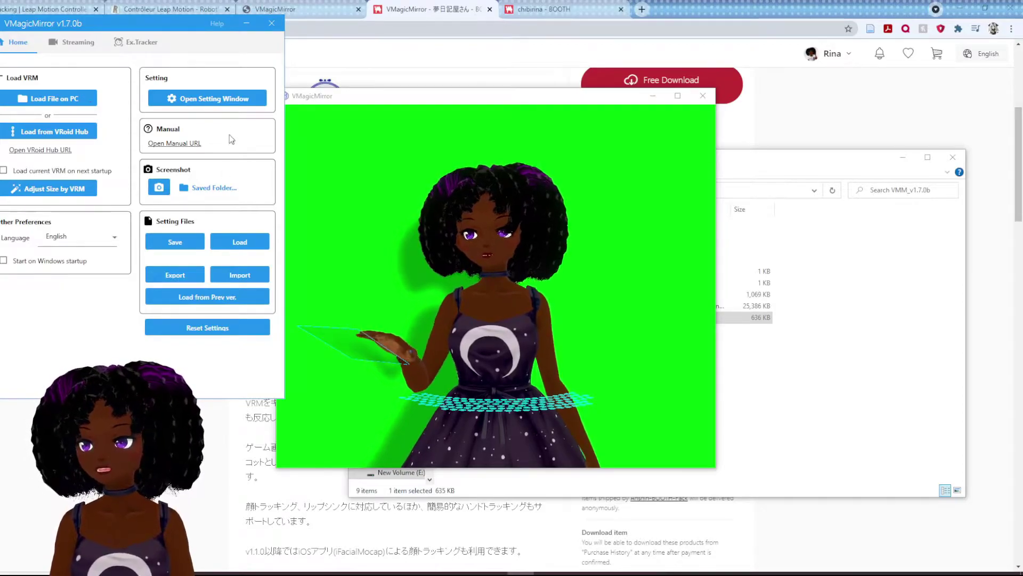
- Open the Settings window and review its Window page's background colour and transparency sliders
left_click(222, 100)
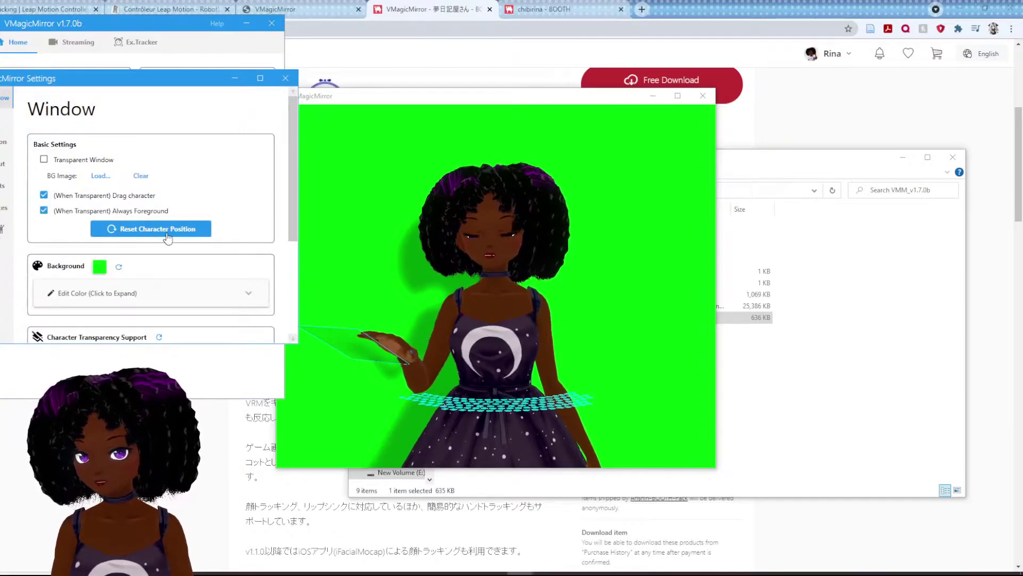
scroll(179, 216, "down", 4)
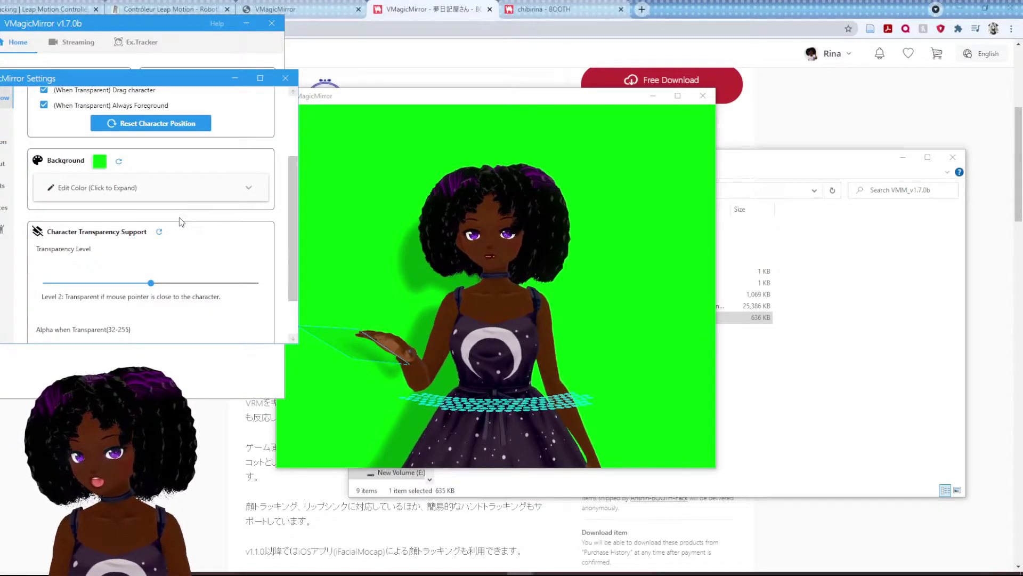
scroll(179, 216, "down", 2)
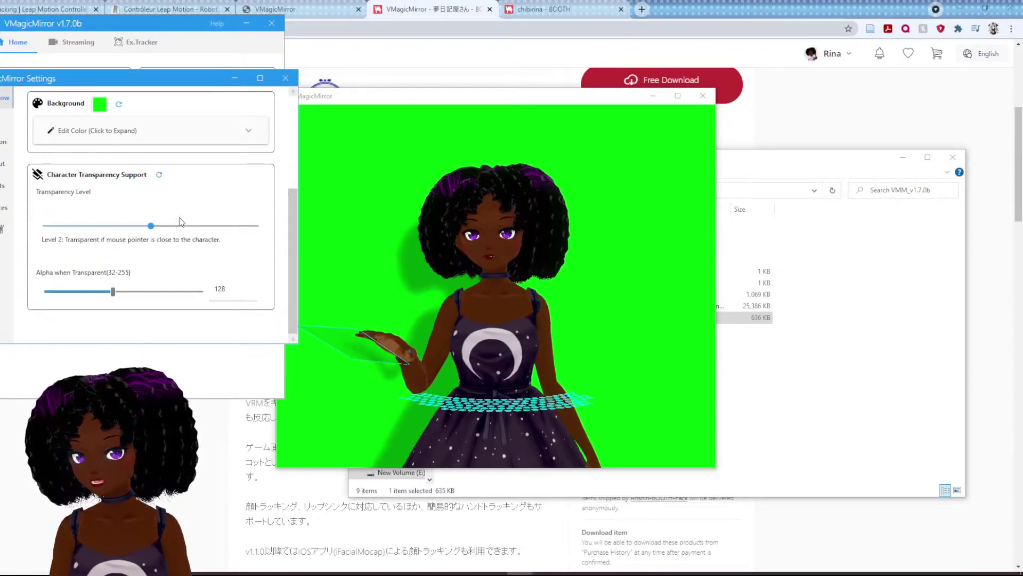
scroll(180, 219, "up", 6)
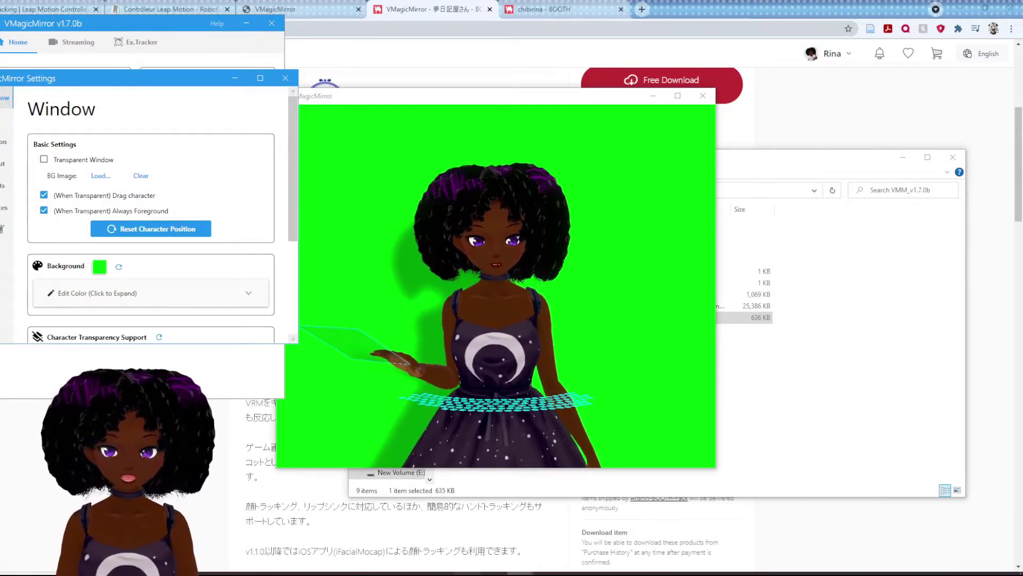
mouse_move(467, 573)
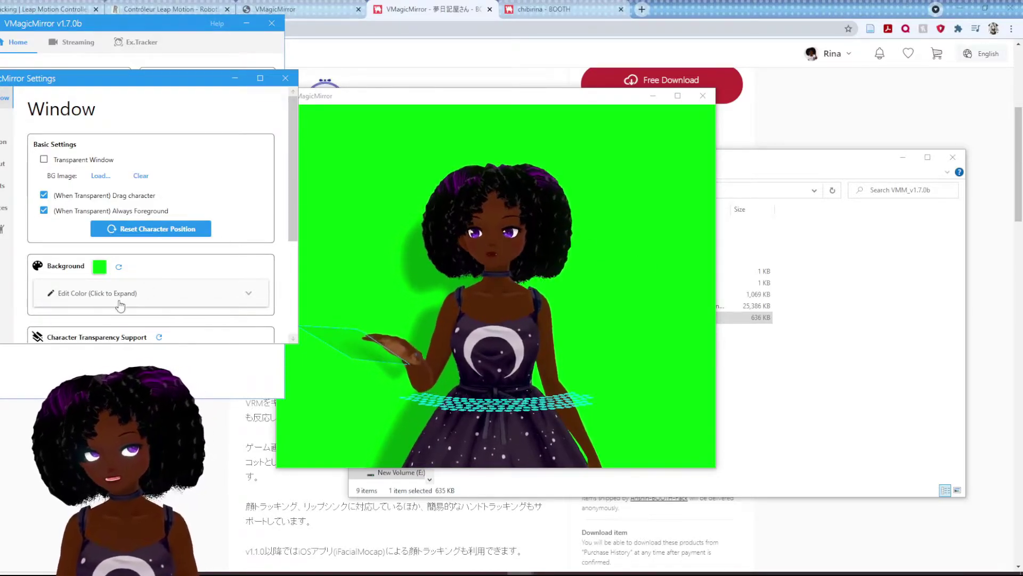
scroll(81, 276, "down", 2)
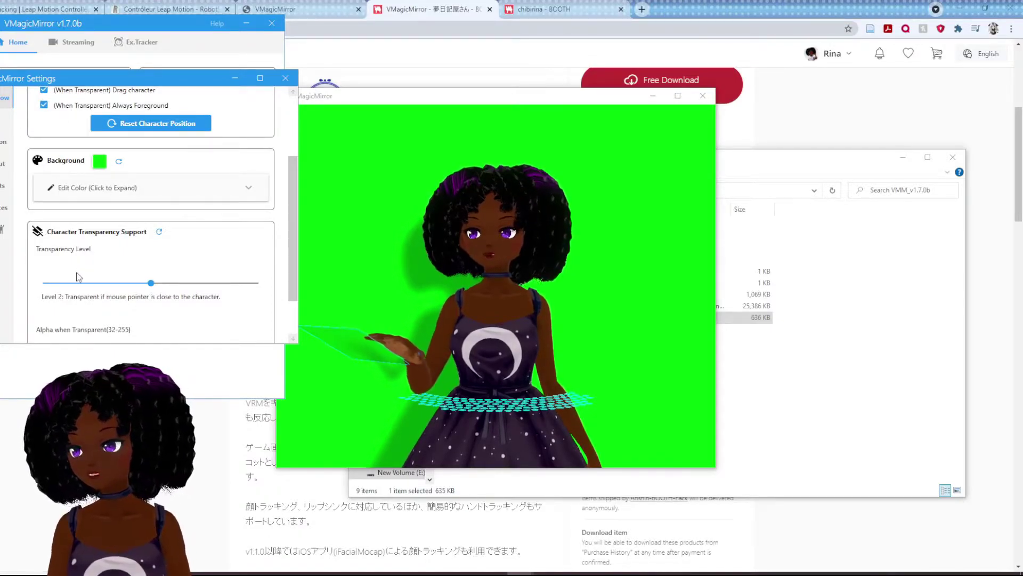
- Review the Motion, Devices, Word to Motion and Effect pages, finishing on the Layout page
left_click(4, 142)
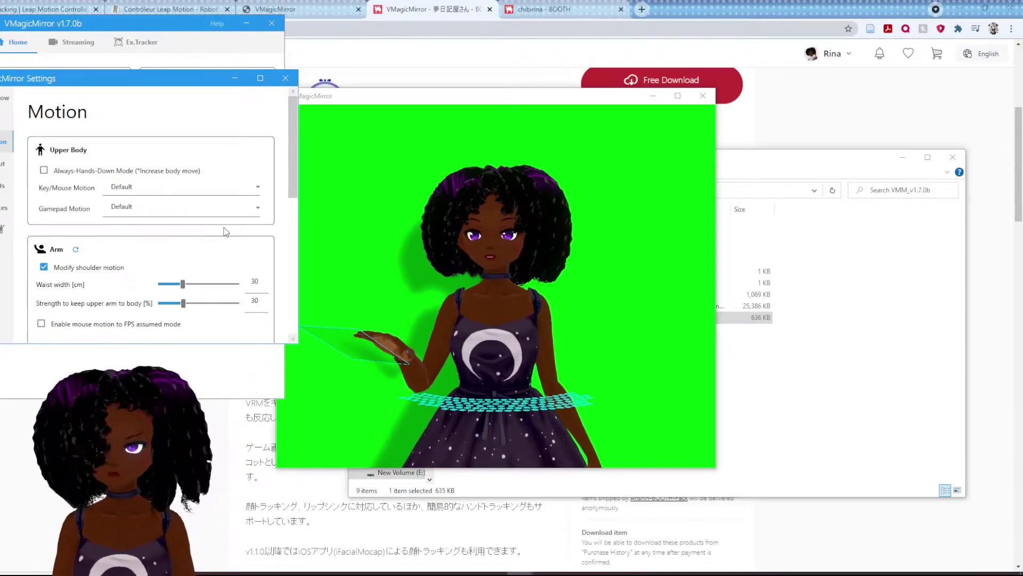
left_click(1, 214)
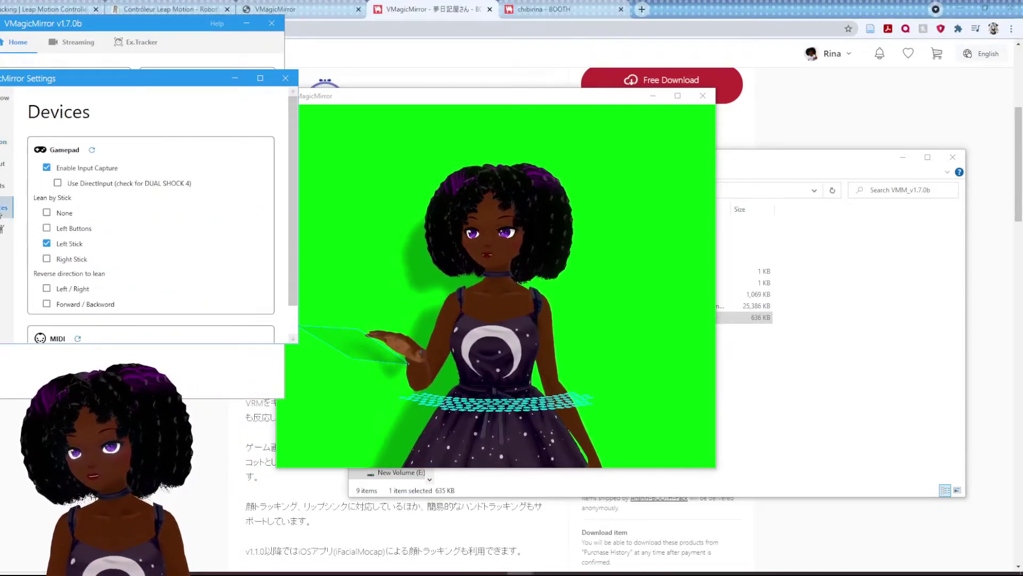
scroll(155, 254, "down", 2)
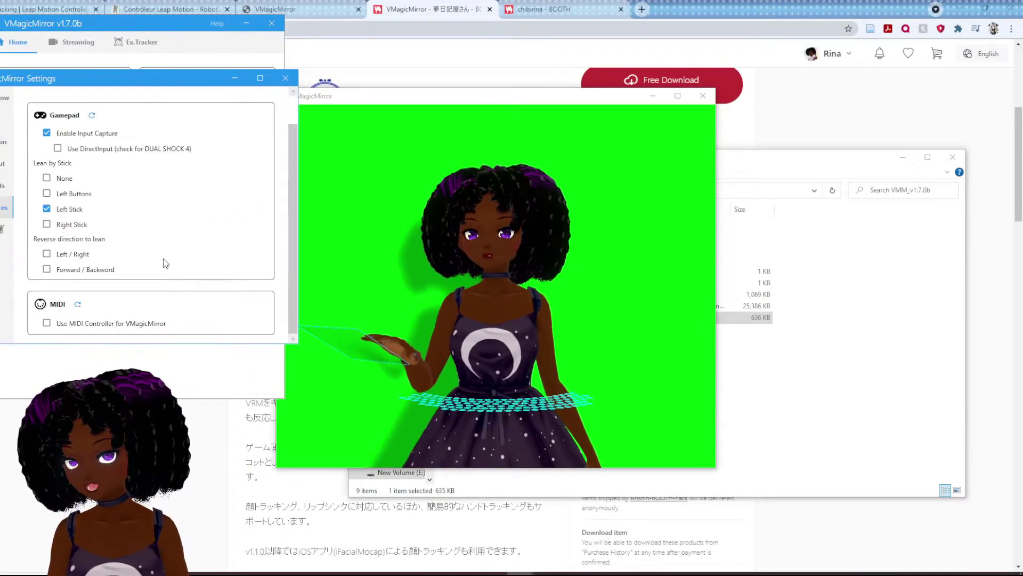
scroll(155, 254, "up", 2)
left_click(4, 231)
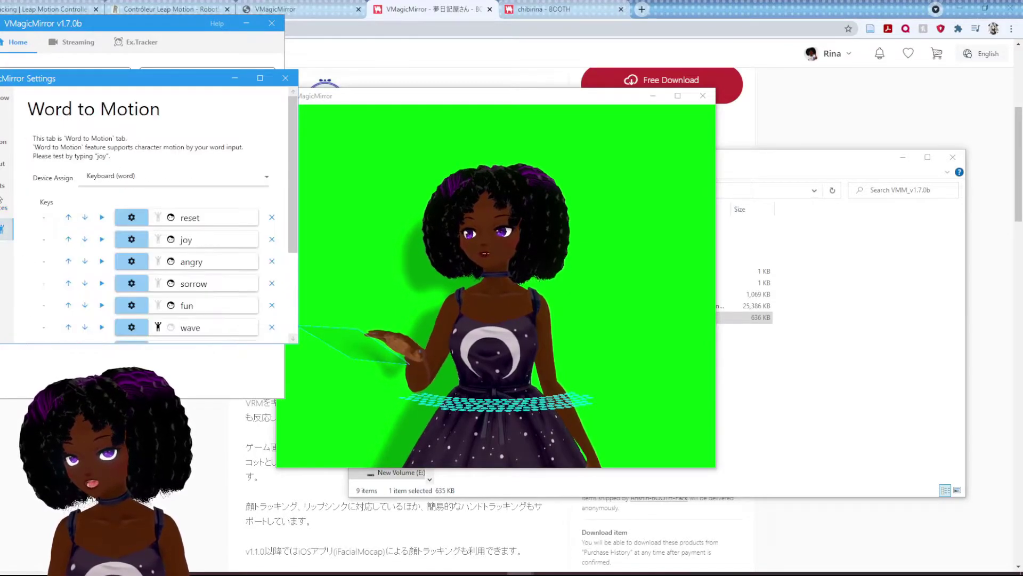
left_click(1, 193)
left_click(2, 164)
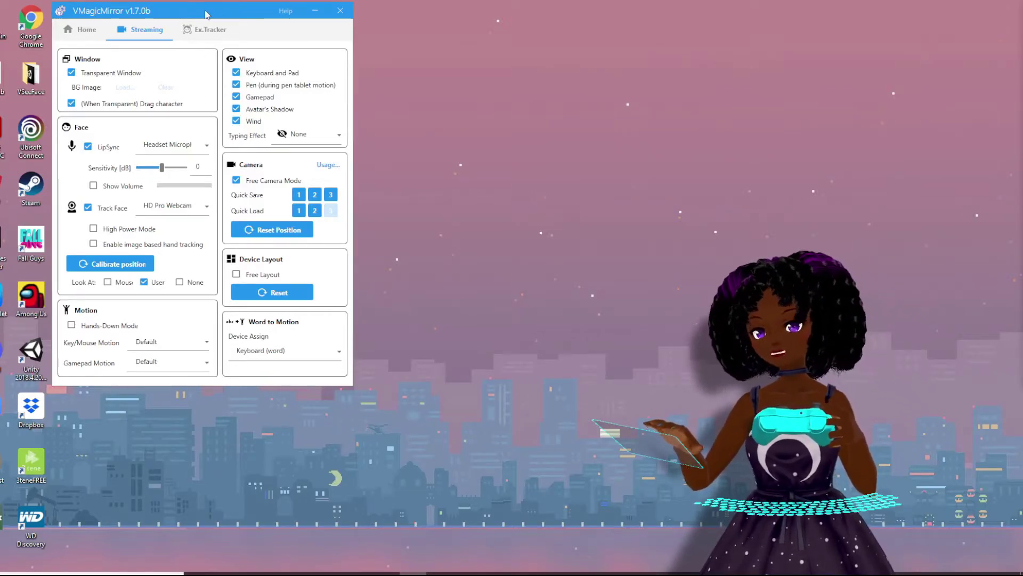
- Return the control panel to its Home tab
left_click(78, 32)
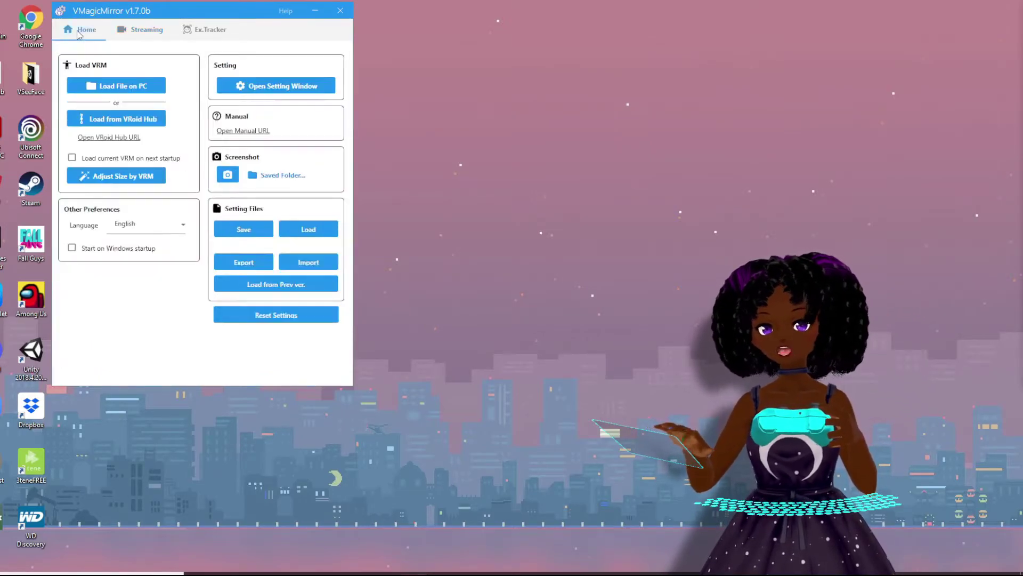
left_click(143, 33)
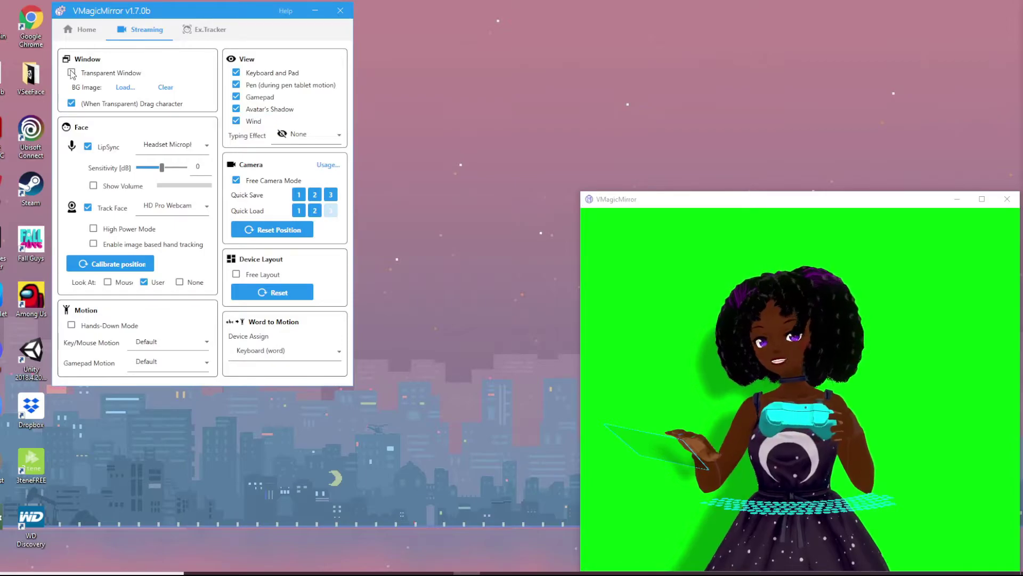
left_click(72, 73)
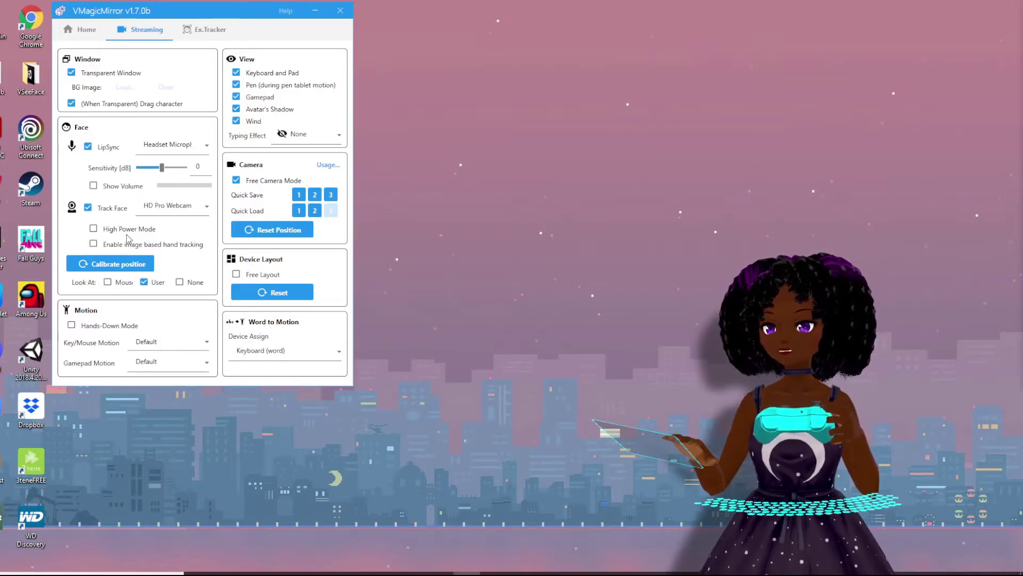
- Check the face-tracking camera list and keep HD Pro Webcam selected
left_click(203, 209)
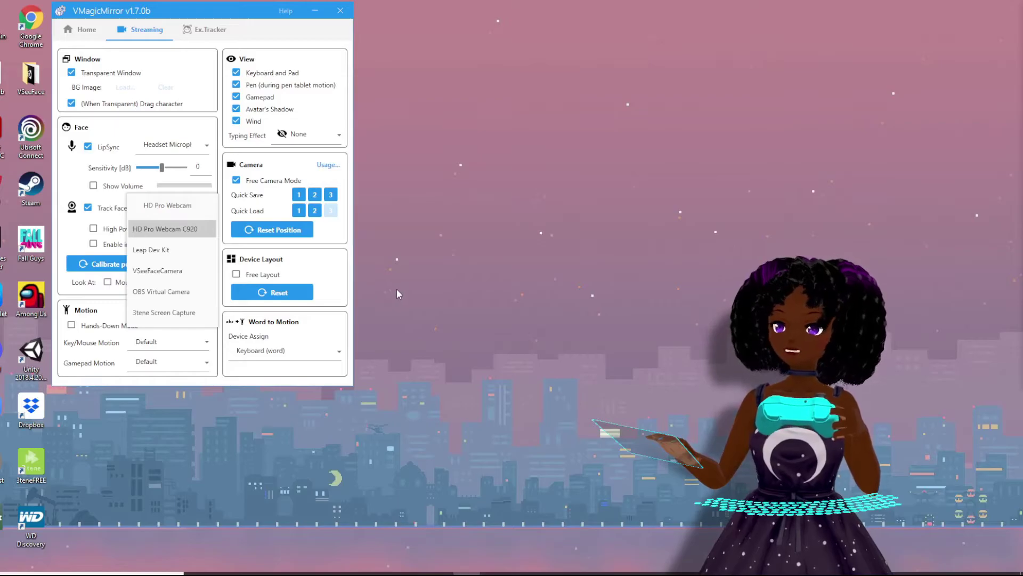
left_click(193, 207)
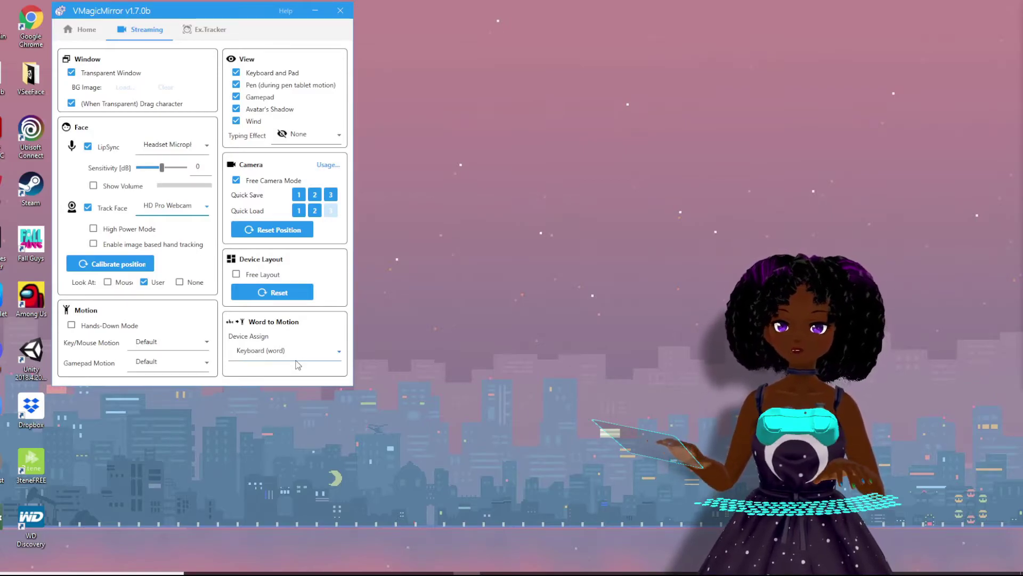
left_click(204, 368)
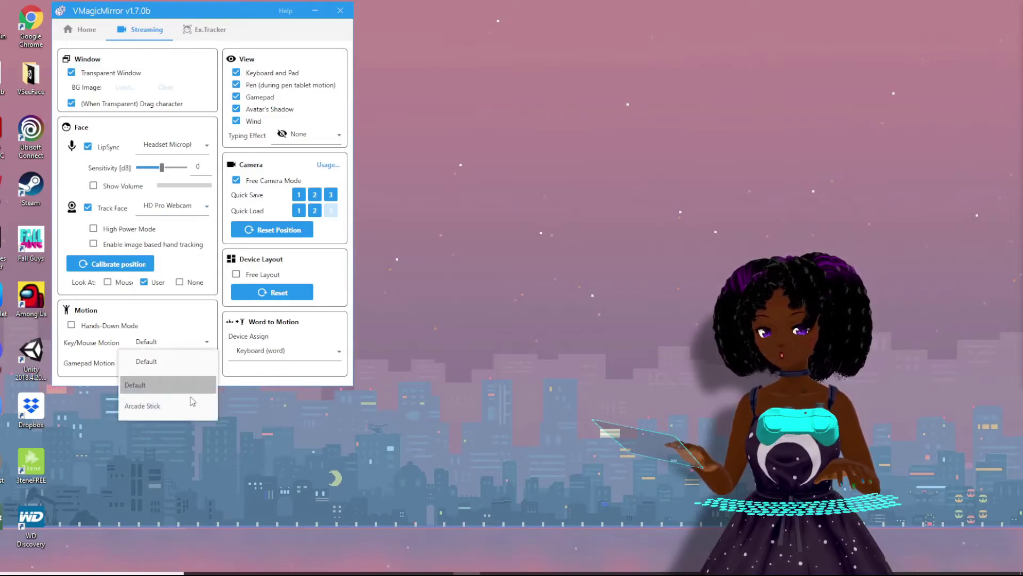
left_click(179, 405)
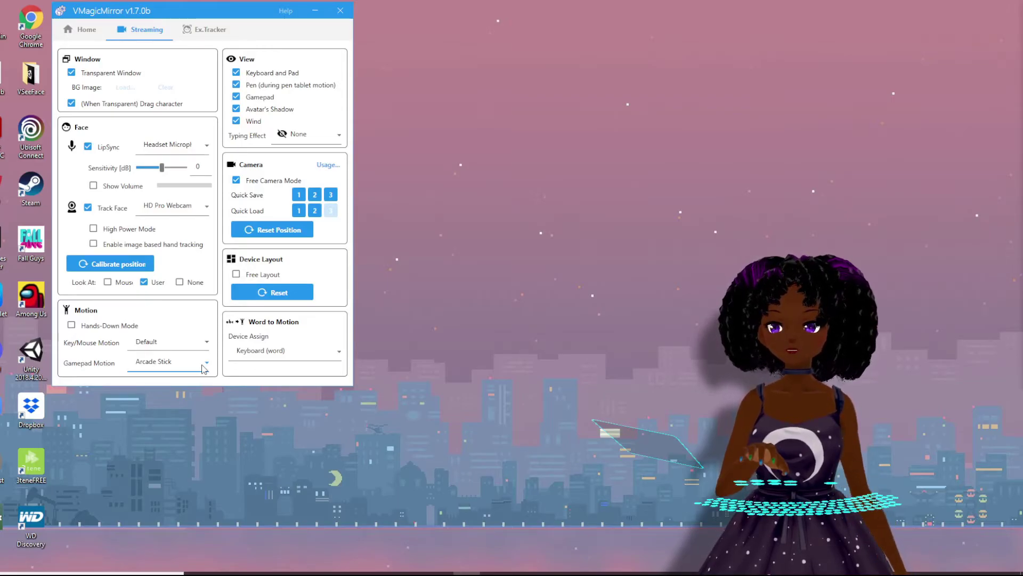
left_click(205, 367)
left_click(172, 387)
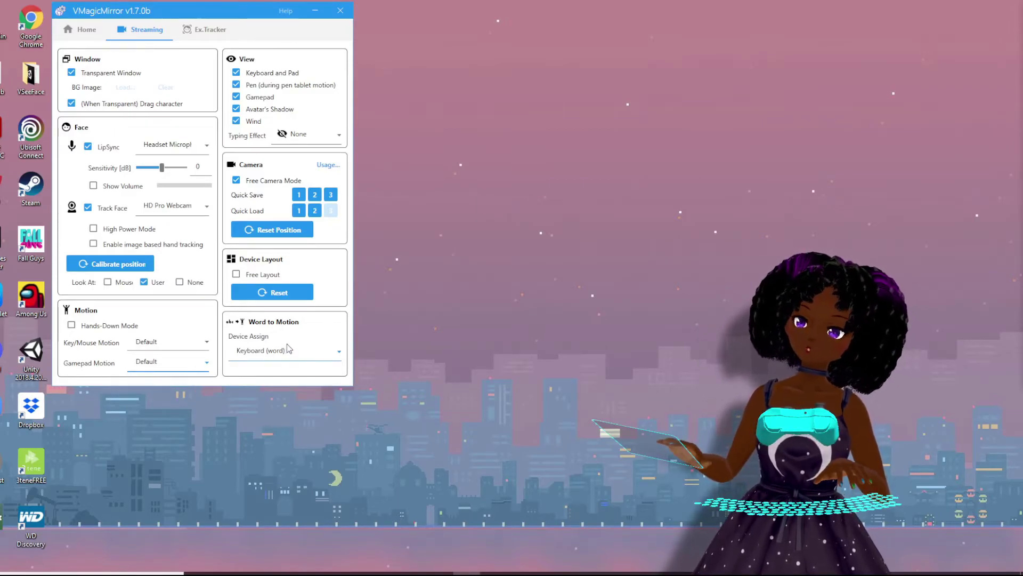
left_click(343, 355)
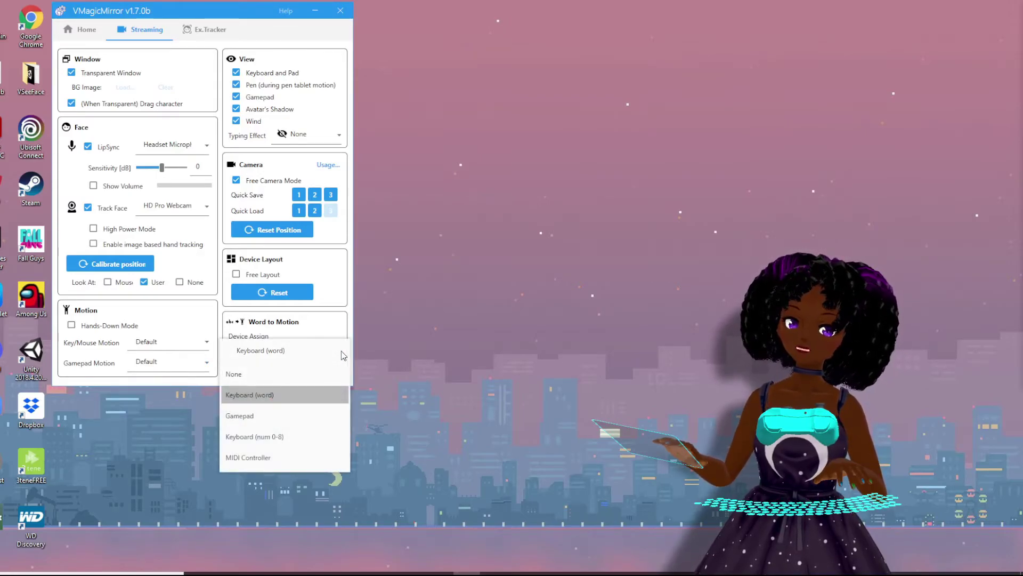
left_click(343, 354)
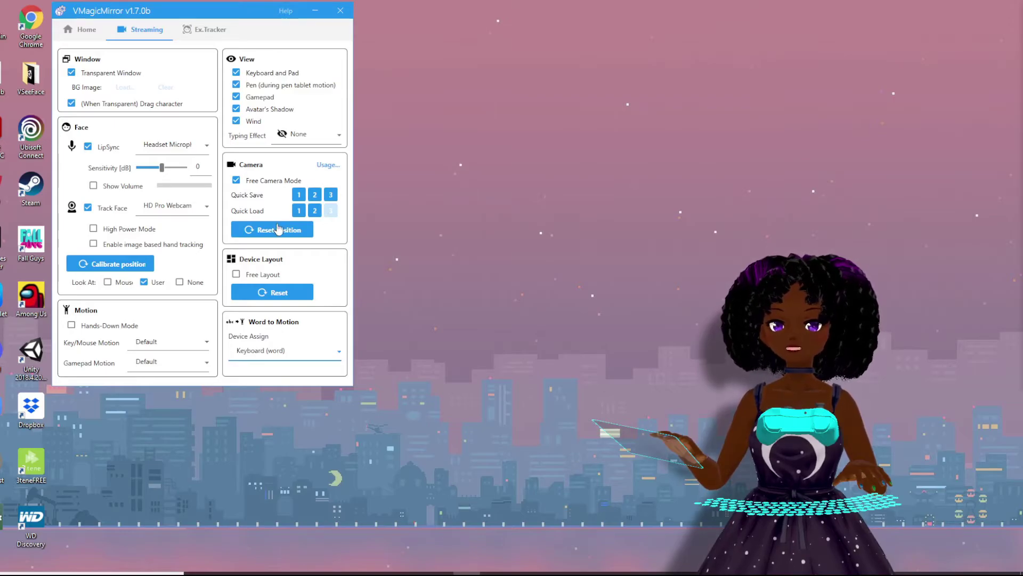
- Toggle the avatar's shadow off and back on, hide the gamepad, and show Ex.Tracker settings
left_click(236, 122)
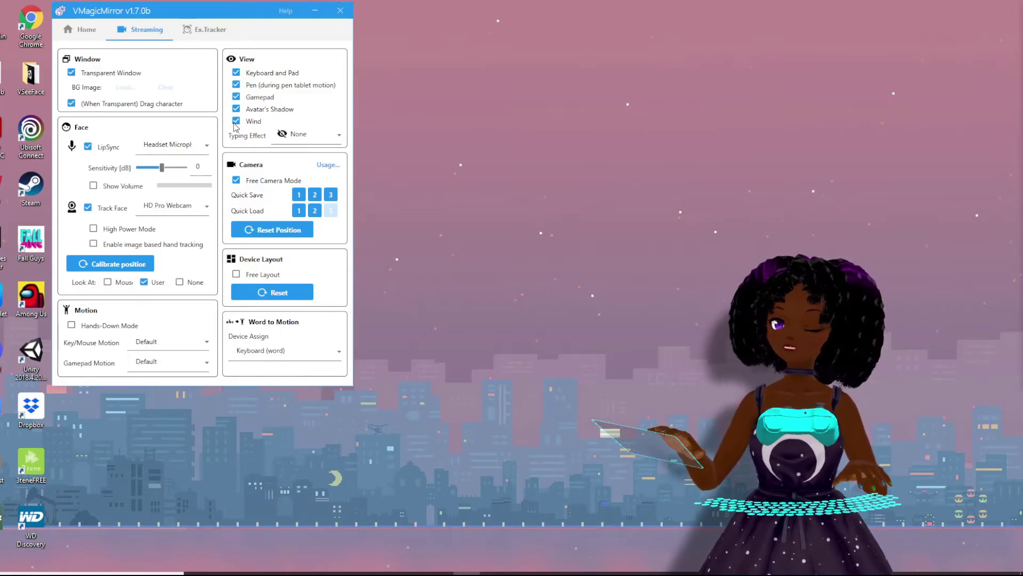
left_click(236, 110)
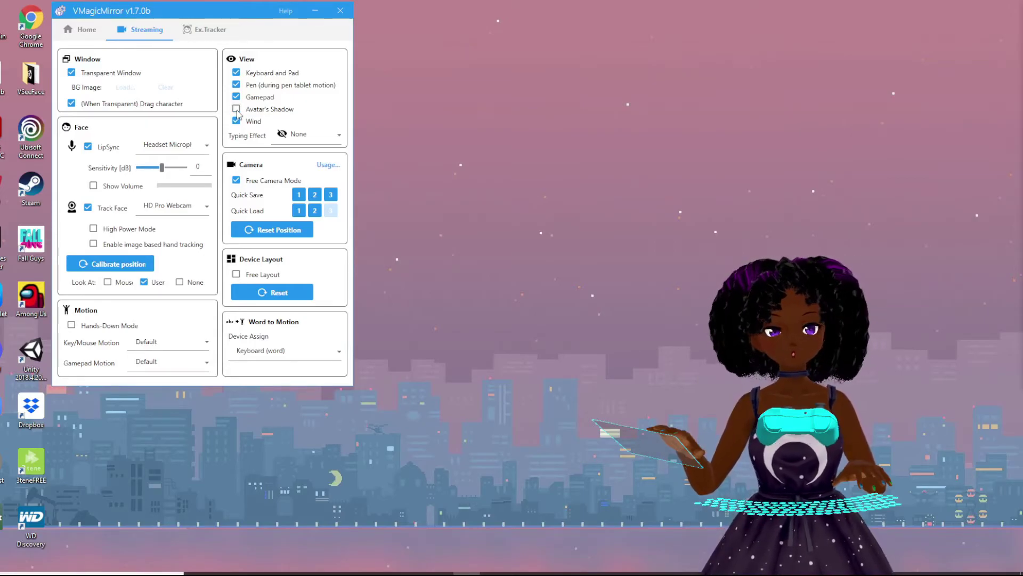
left_click(237, 111)
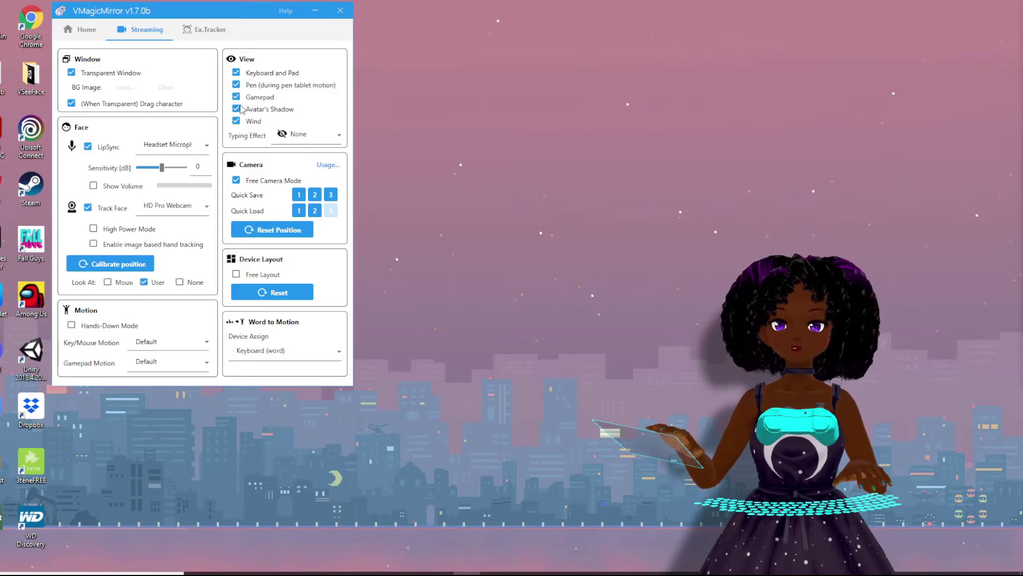
left_click(236, 97)
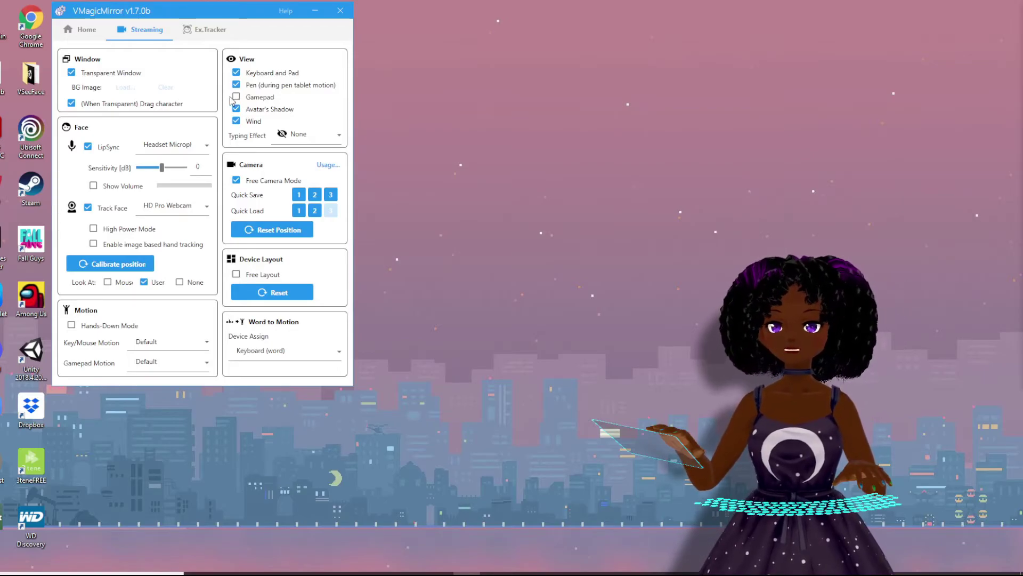
left_click(207, 32)
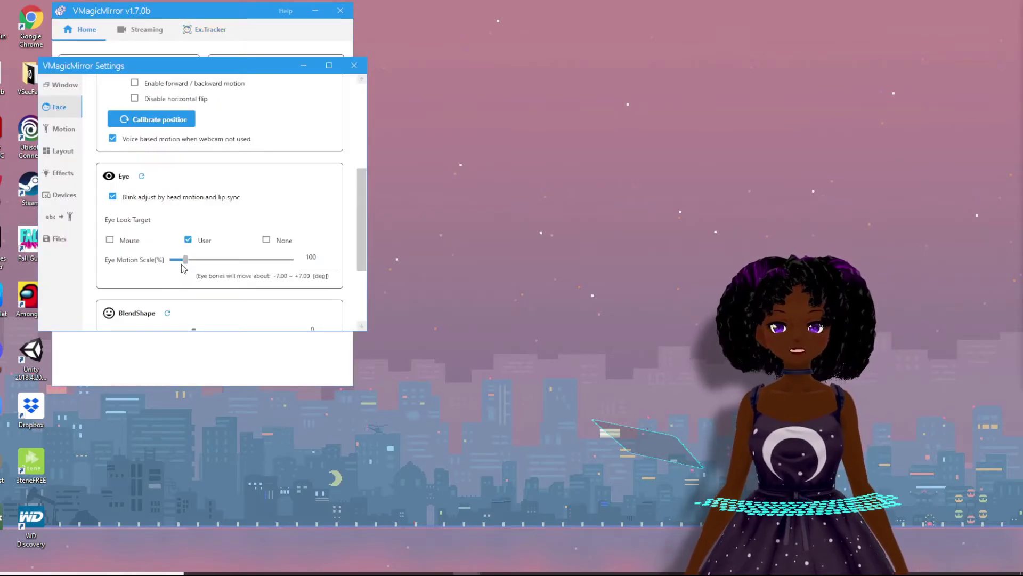
- Try the Mouse, User and None eye look targets, then settle on User
left_click(110, 240)
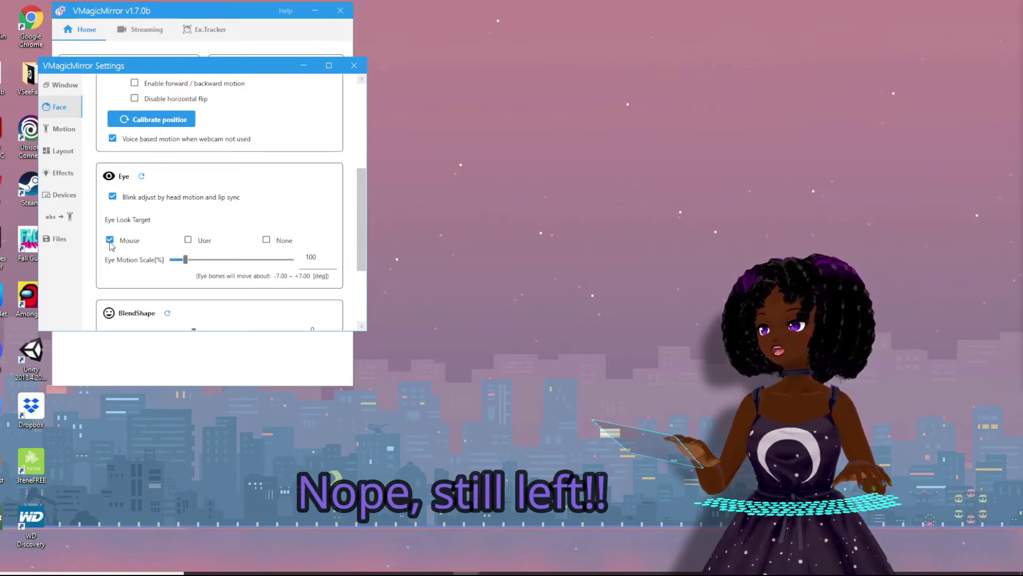
left_click(189, 239)
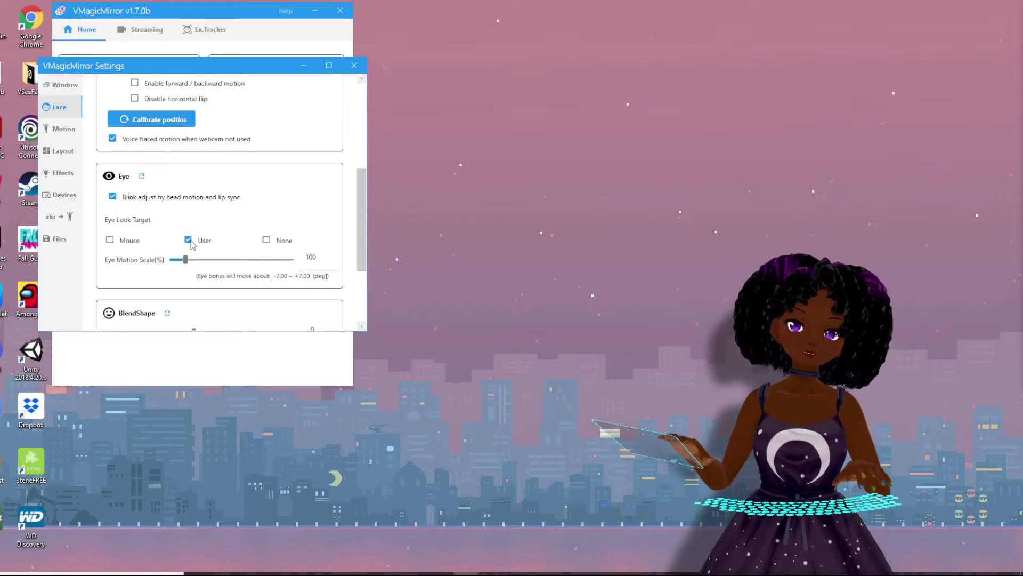
left_click(268, 240)
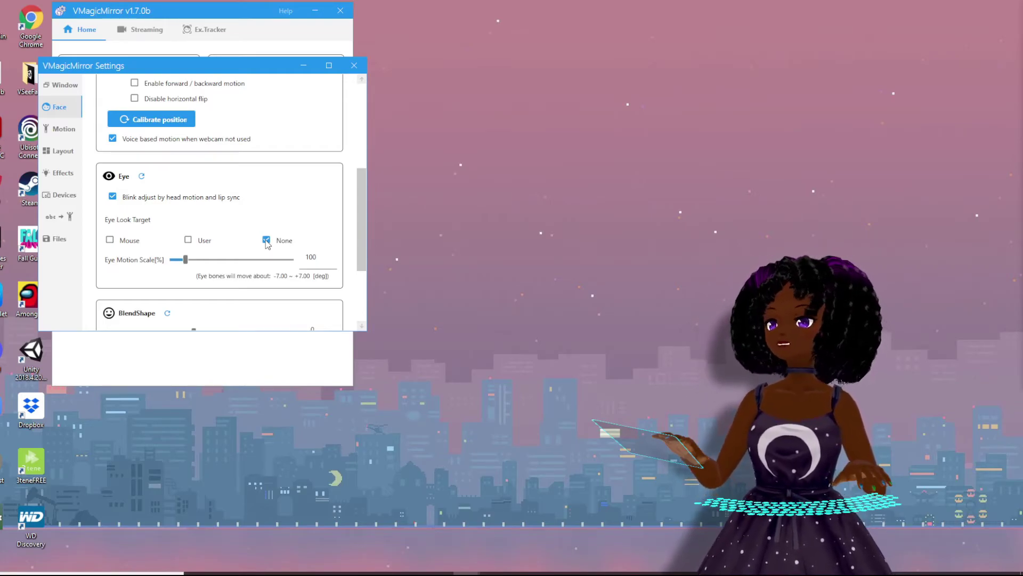
left_click(188, 240)
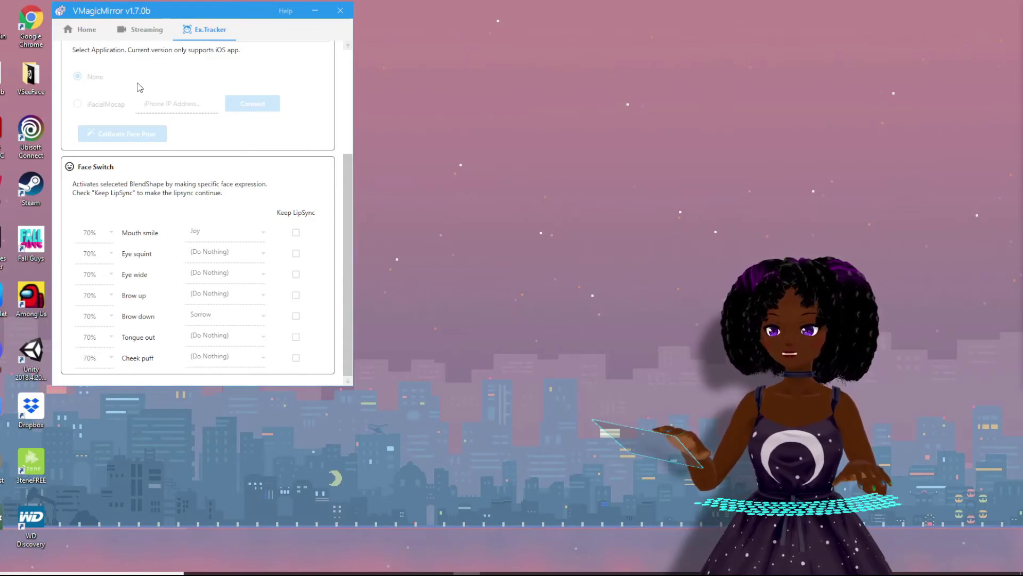
- Look over the Streaming page and return to the Home page
left_click(82, 32)
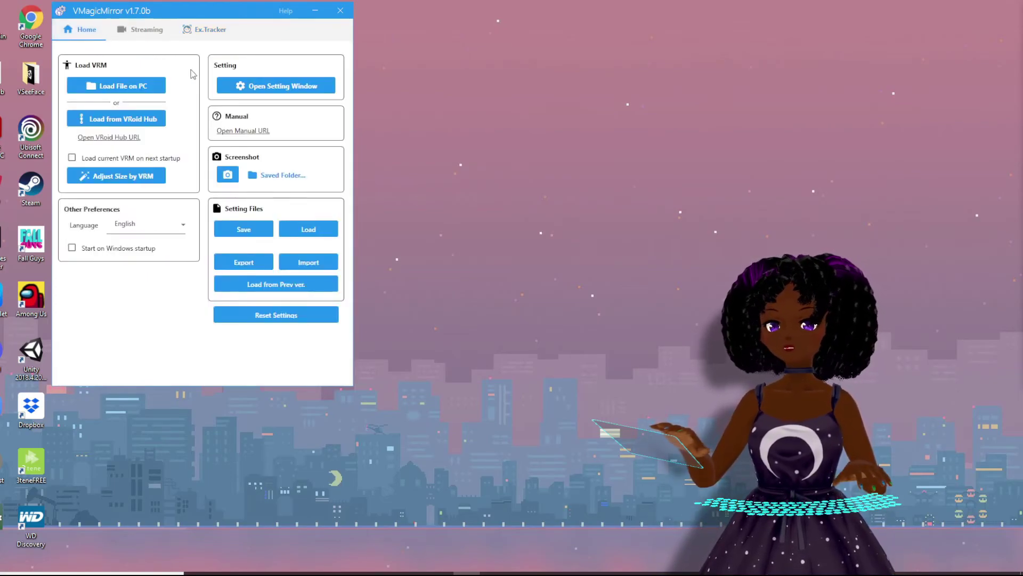
left_click(147, 30)
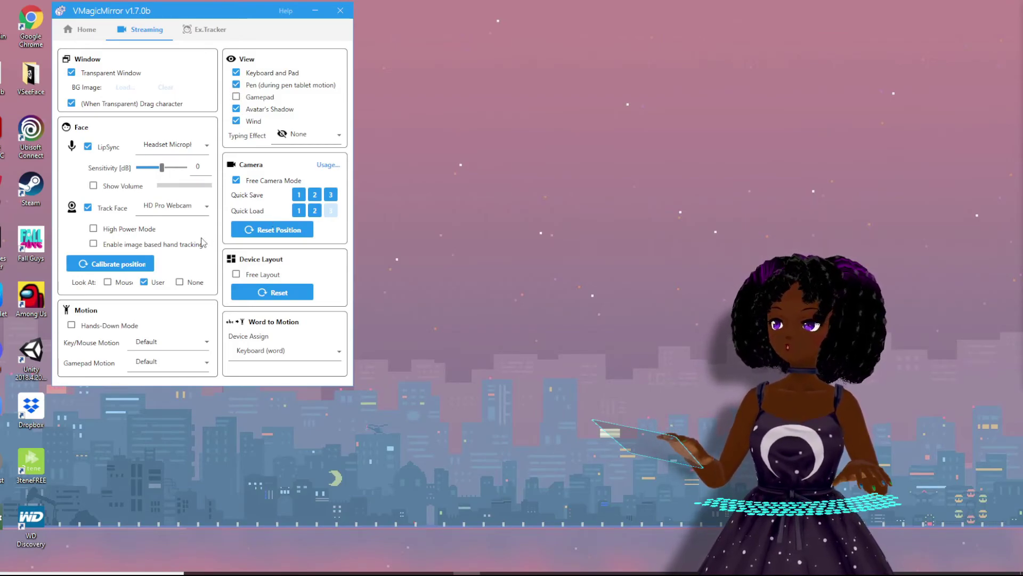
left_click(86, 30)
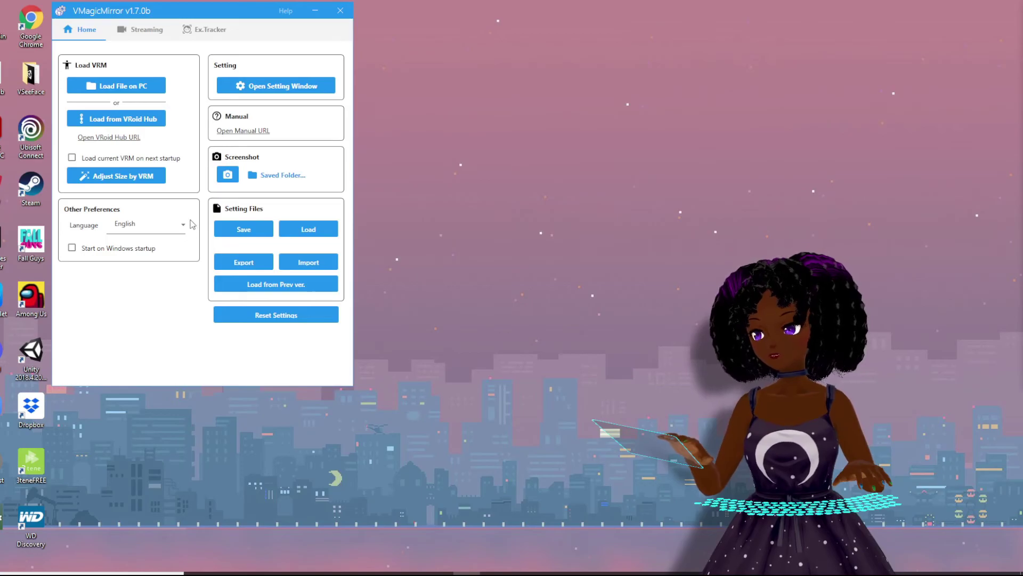
- Open the Settings window on its Face page to check lip sync and face tracking
left_click(260, 86)
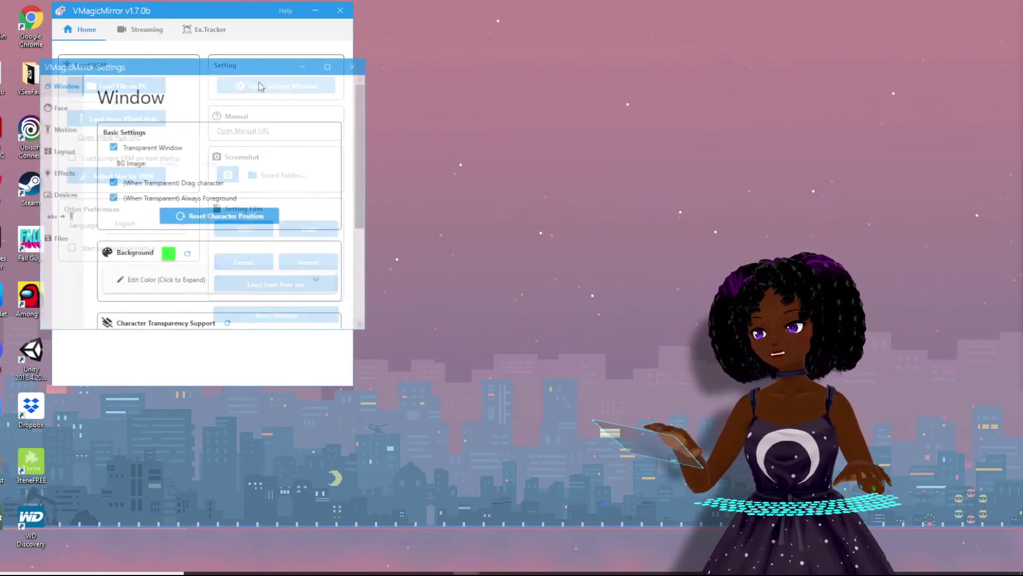
left_click(59, 108)
scroll(205, 264, "down", 3)
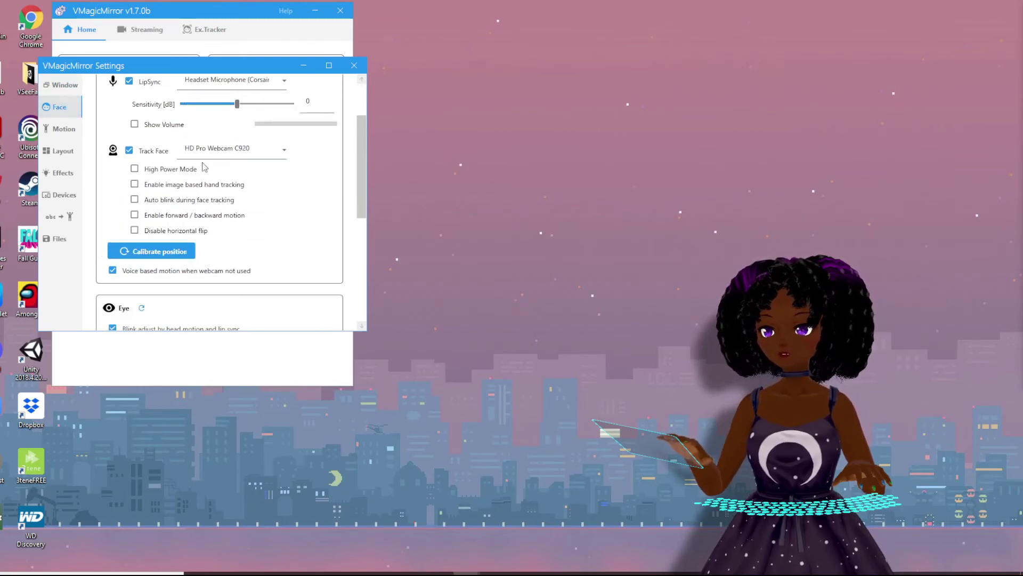
scroll(193, 200, "up", 3)
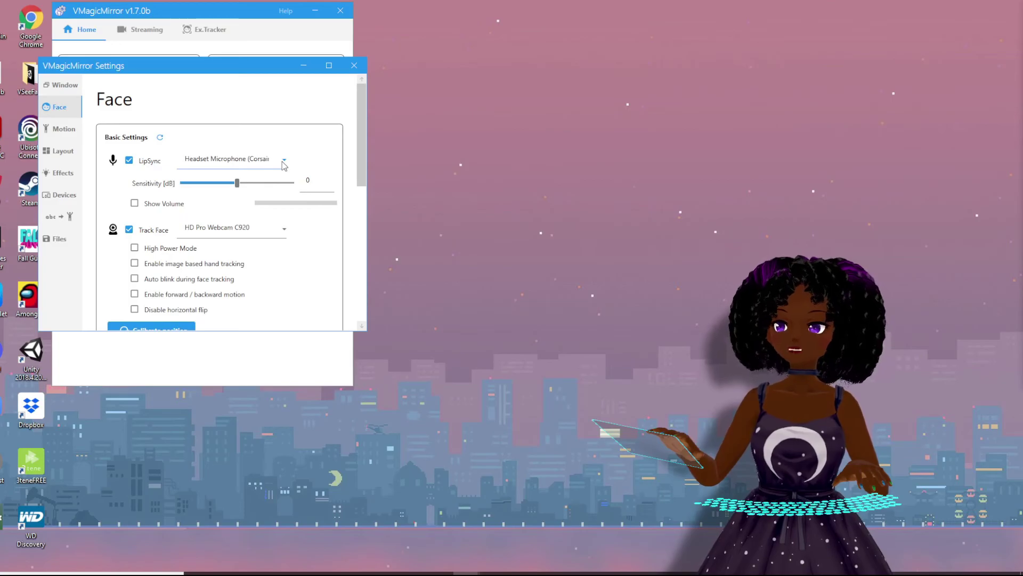
- Scroll down the Face page to the Auto blink during face tracking option
scroll(172, 234, "down", 1)
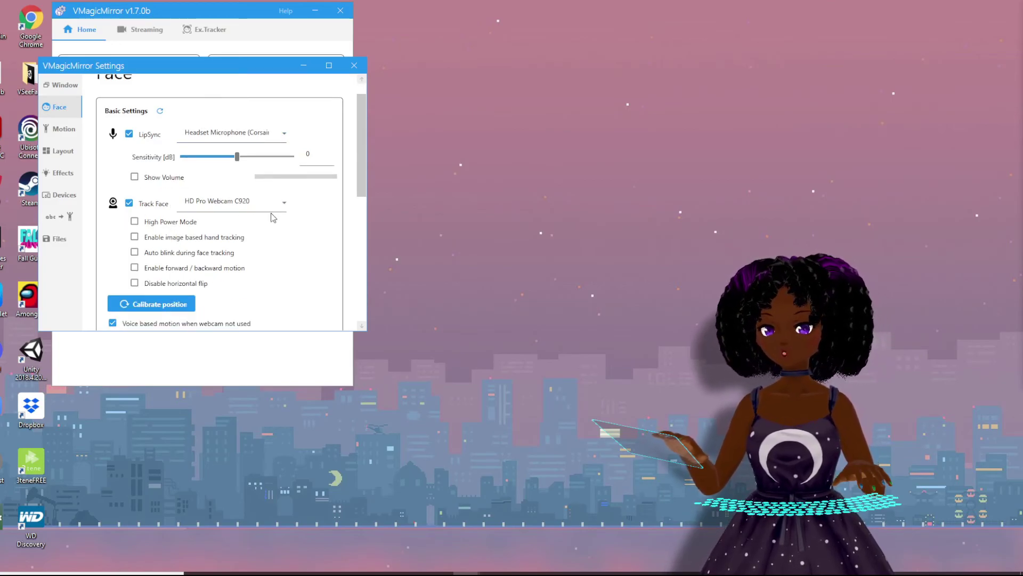
scroll(244, 241, "down", 1)
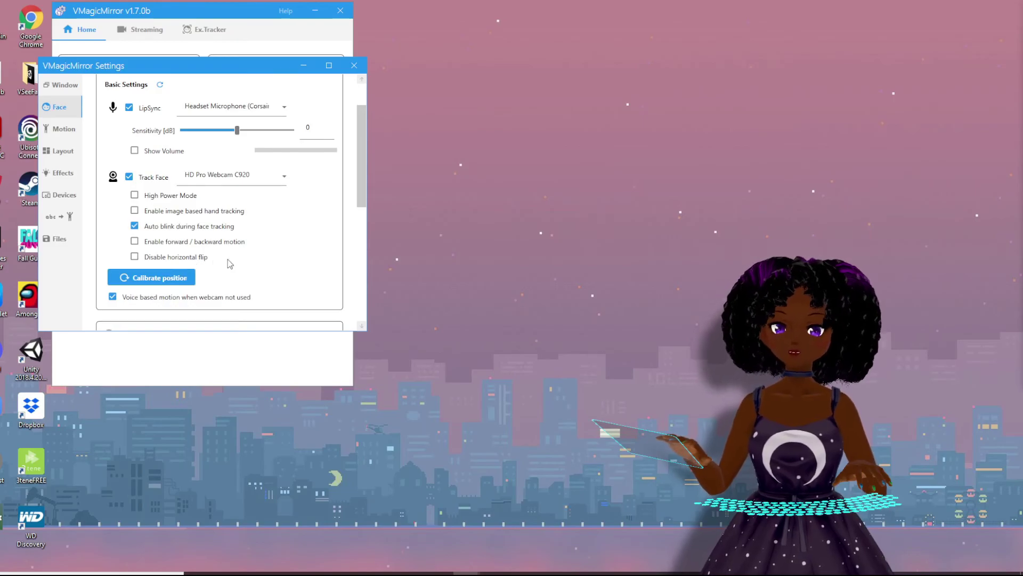
scroll(240, 245, "down", 5)
- Scroll past the Eye section to the BlendShape options, leaving default and offset at (None)
scroll(261, 251, "down", 4)
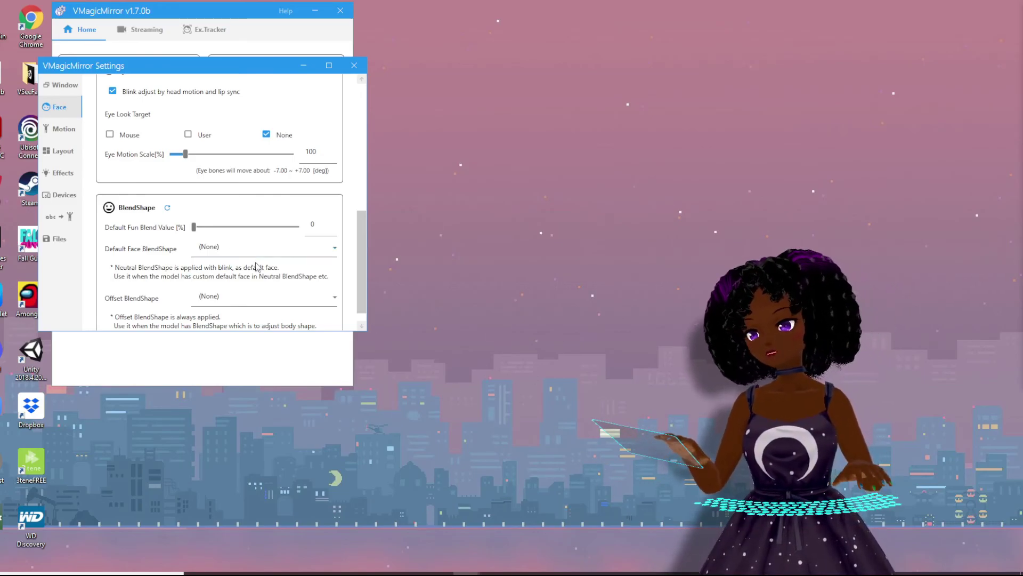
scroll(258, 265, "down", 1)
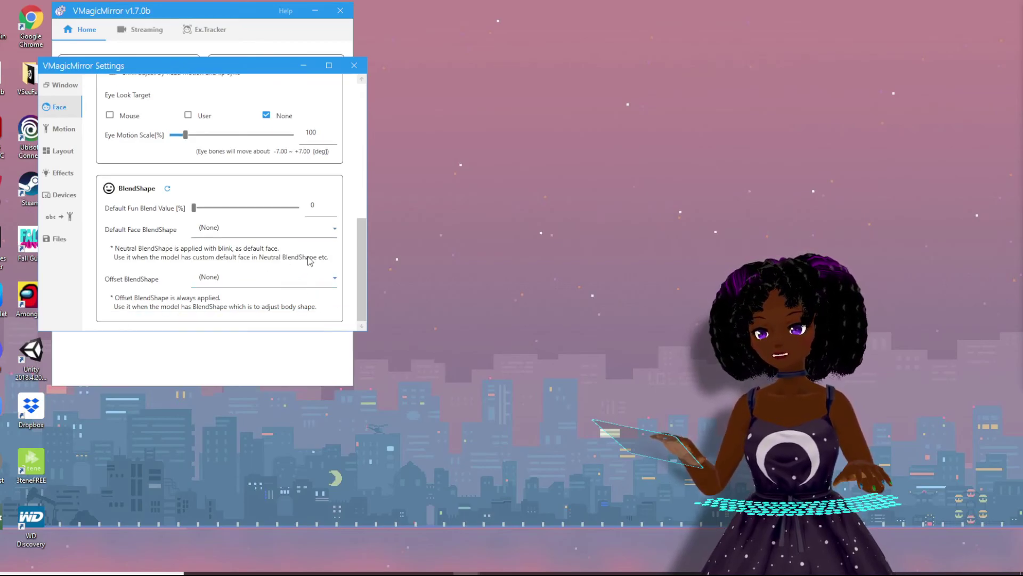